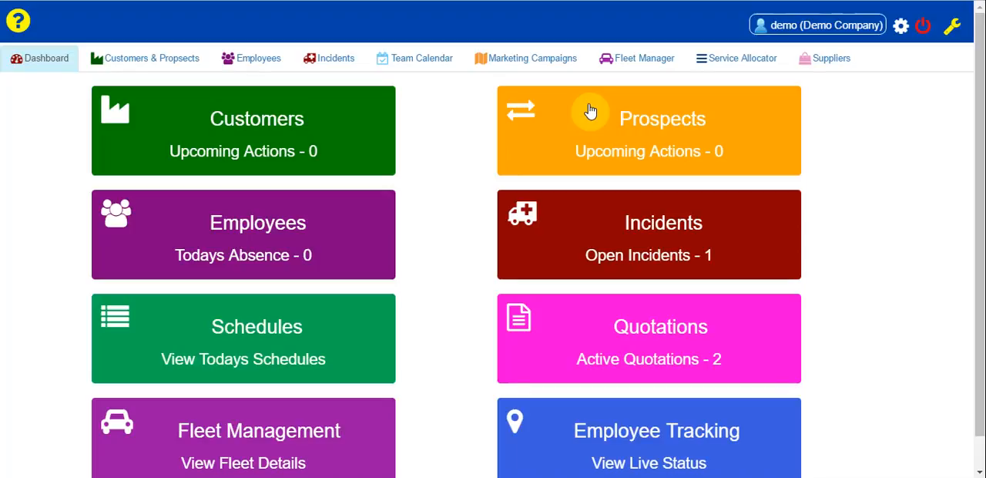
- Open the prospect record listed beside A J Harries Surgery and start a new quotation for it
{"action": "left_click", "coordinate": [644, 128]}
{"action": "scroll", "coordinate": [501, 164], "scroll_direction": "down", "scroll_amount": 3}
{"action": "scroll", "coordinate": [499, 165], "scroll_direction": "up", "scroll_amount": 3}
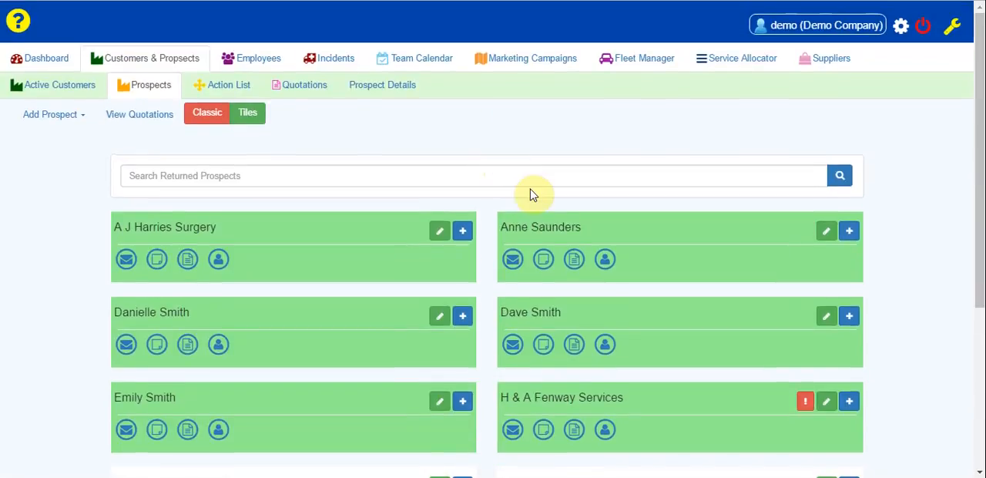
{"action": "left_click", "coordinate": [524, 229]}
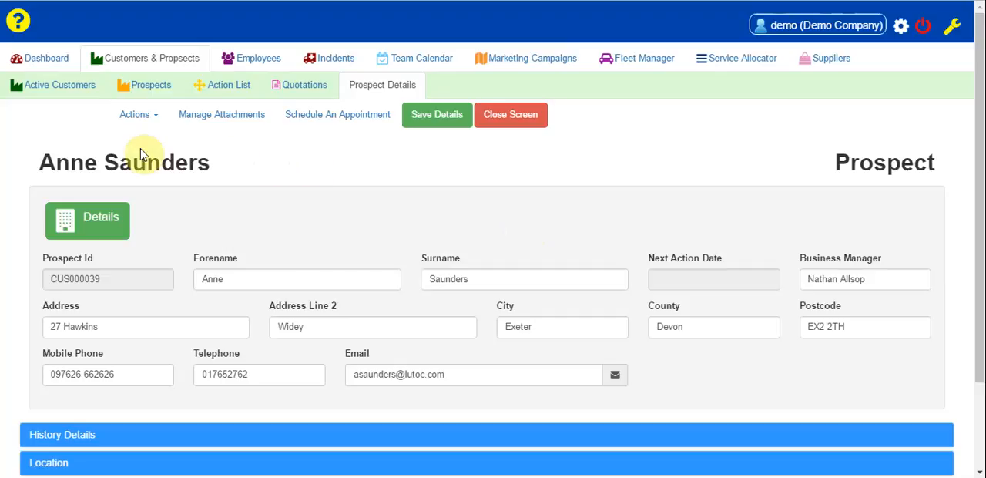
{"action": "left_click", "coordinate": [135, 116]}
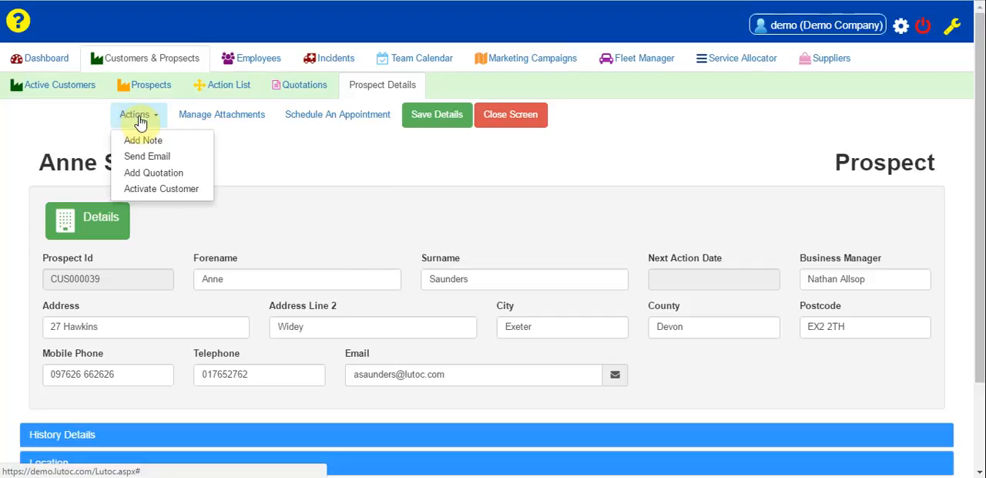
{"action": "left_click", "coordinate": [147, 176]}
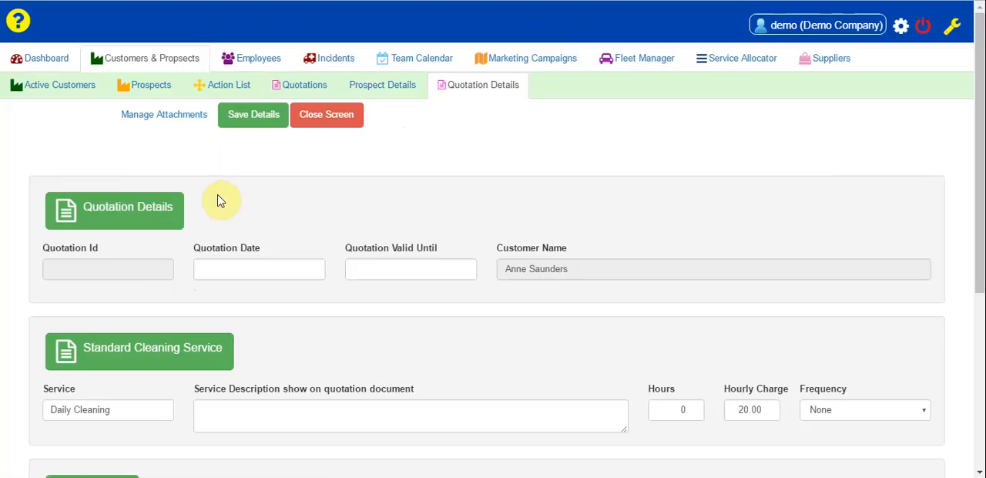
- Set the quotation date to 30/01/2017 and its valid-until date to 28/02/2017
{"action": "scroll", "coordinate": [231, 194], "scroll_direction": "down", "scroll_amount": 2}
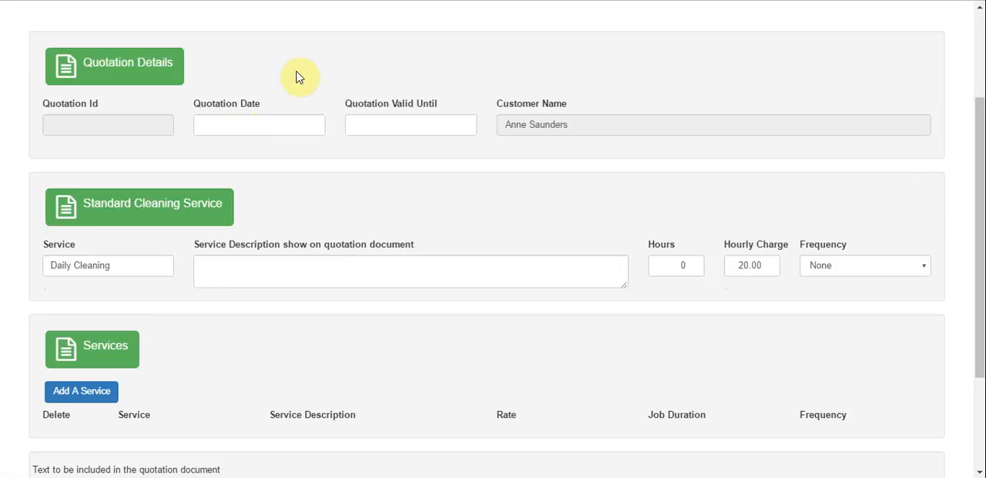
{"action": "left_click", "coordinate": [241, 127]}
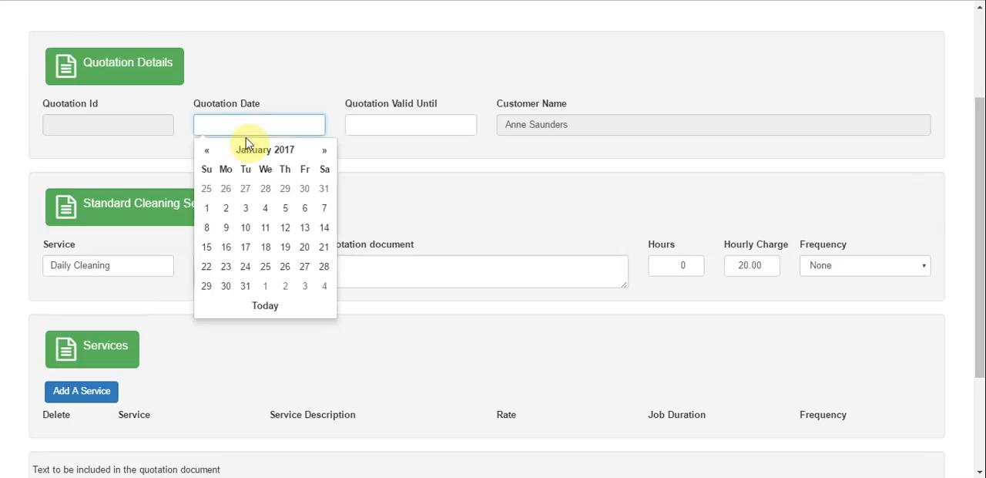
{"action": "left_click", "coordinate": [226, 286]}
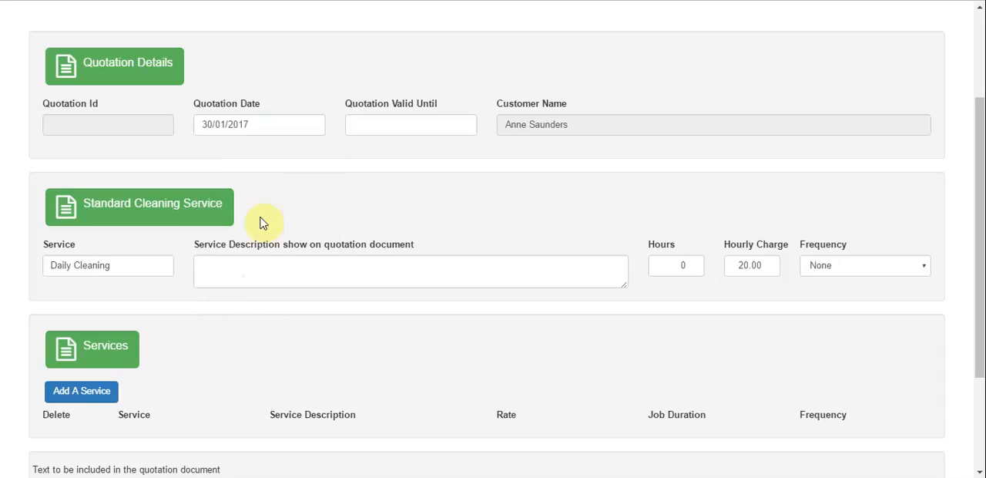
{"action": "left_click", "coordinate": [368, 126]}
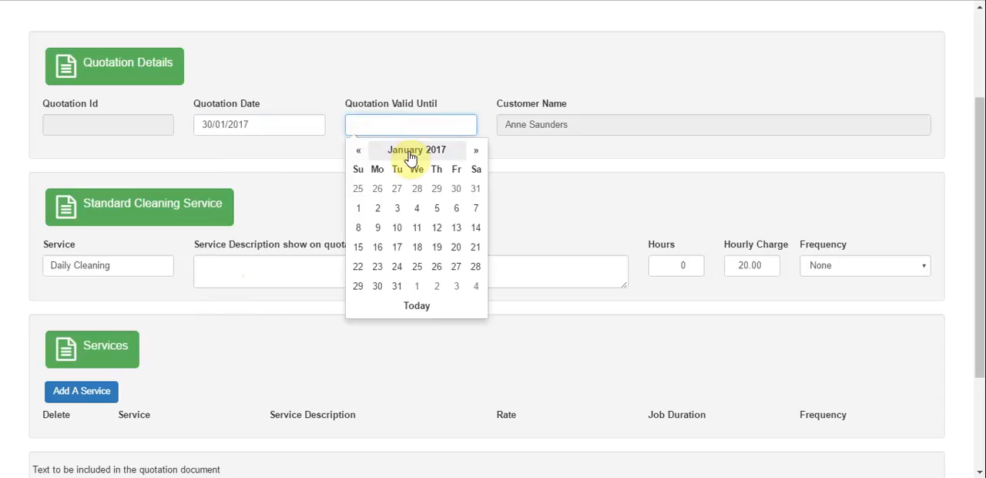
{"action": "left_click", "coordinate": [475, 151]}
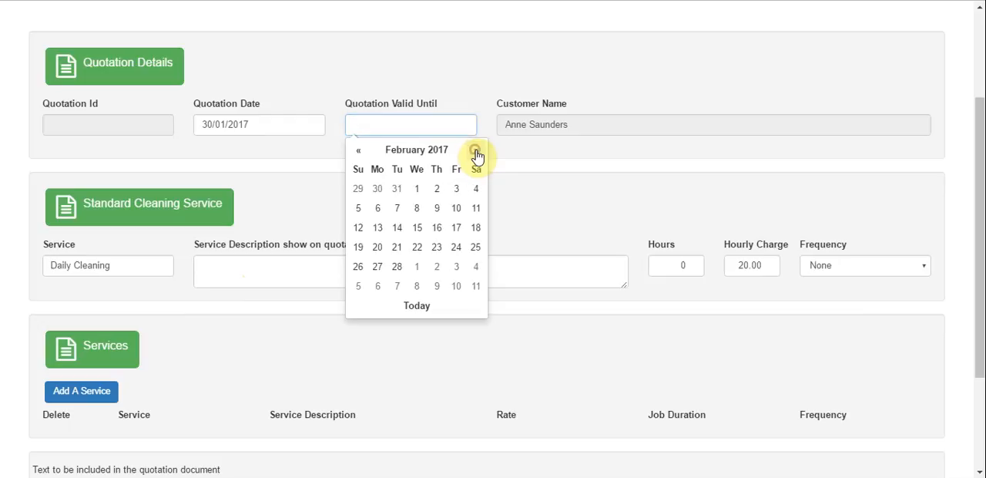
{"action": "left_click", "coordinate": [397, 265]}
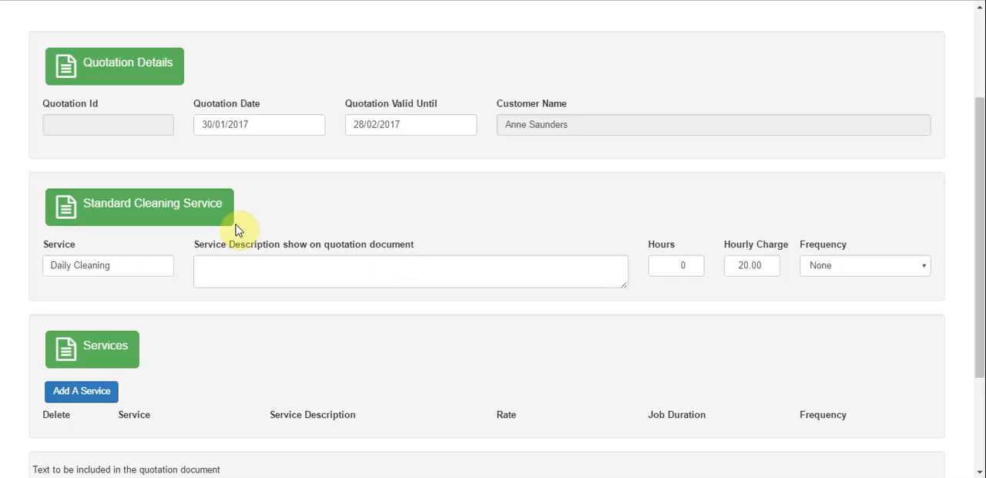
- Describe the standard Daily Cleaning service as "cleaning house twice a week 2 hours per visit"
{"action": "left_click", "coordinate": [216, 265]}
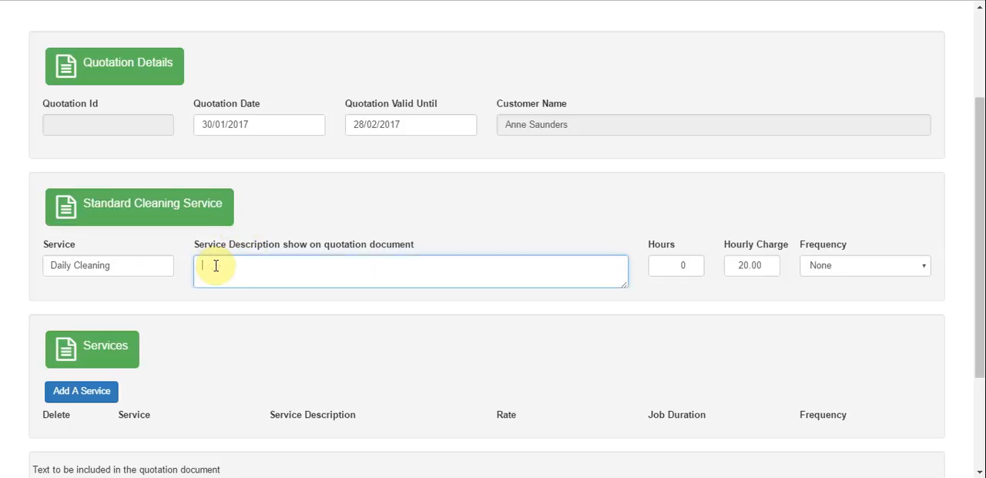
{"action": "type", "text": "cleaning house twice a "}
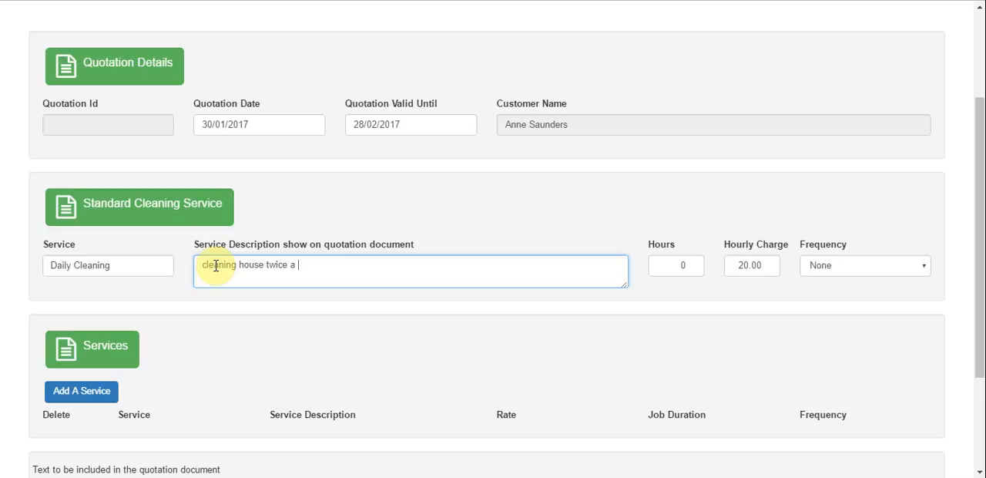
{"action": "type", "text": "week 2 hours per visit"}
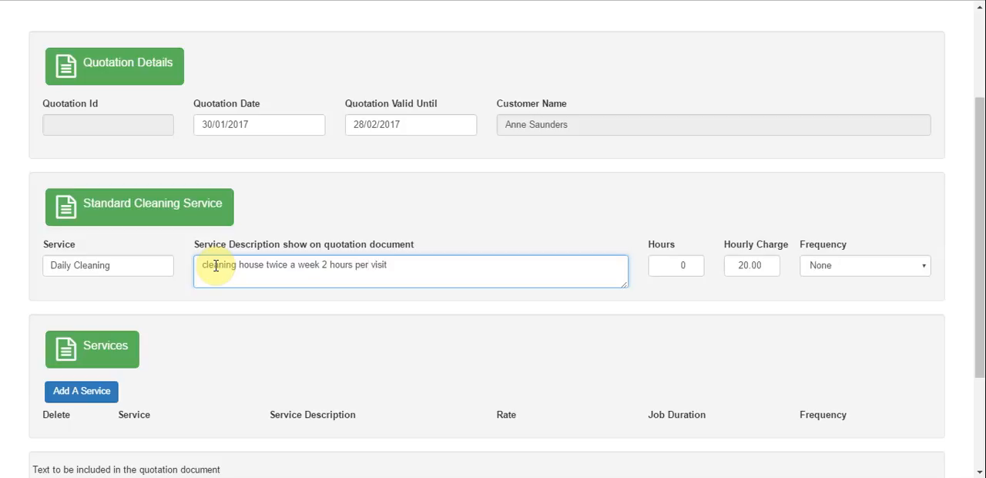
- Set the Daily Cleaning service to 4 hours with a Weekly frequency
{"action": "left_click", "coordinate": [678, 266]}
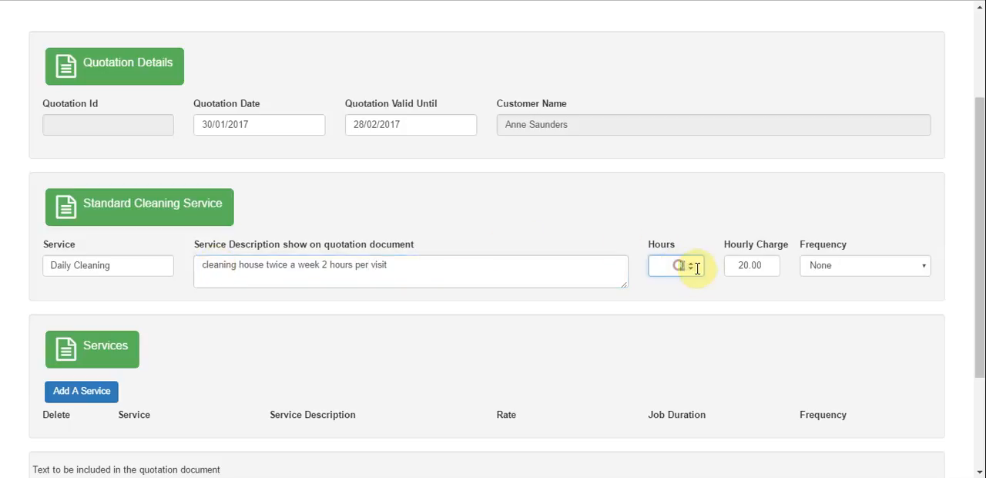
{"action": "type", "text": "4"}
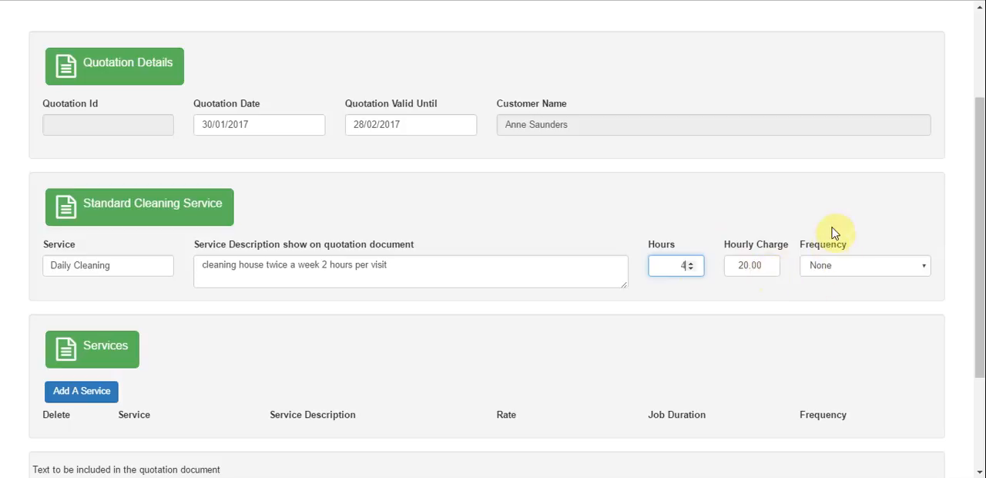
{"action": "left_click", "coordinate": [829, 268]}
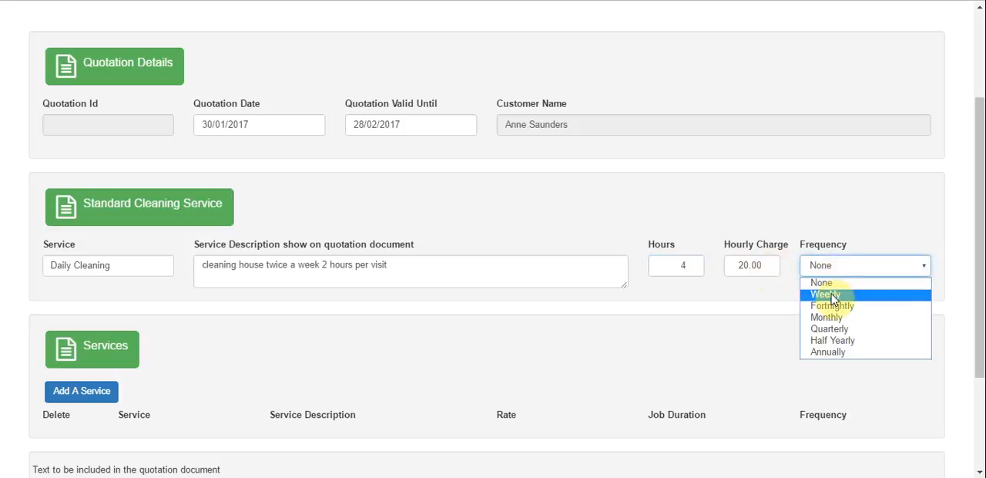
{"action": "left_click", "coordinate": [825, 294]}
{"action": "left_click", "coordinate": [611, 296]}
- Add a Window Cleaning External service with the description "clean all of the windows in the house."
{"action": "scroll", "coordinate": [613, 299], "scroll_direction": "down", "scroll_amount": 2}
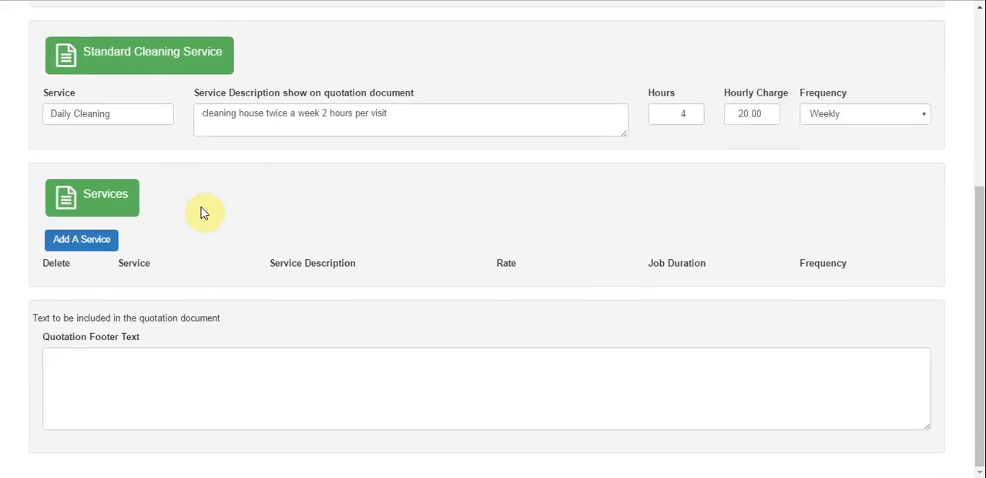
{"action": "left_click", "coordinate": [68, 245]}
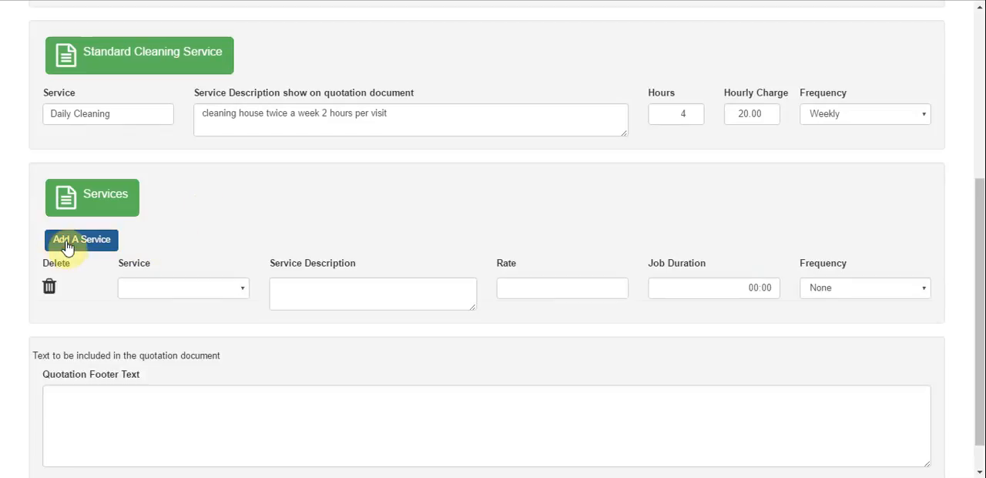
{"action": "left_click", "coordinate": [184, 289]}
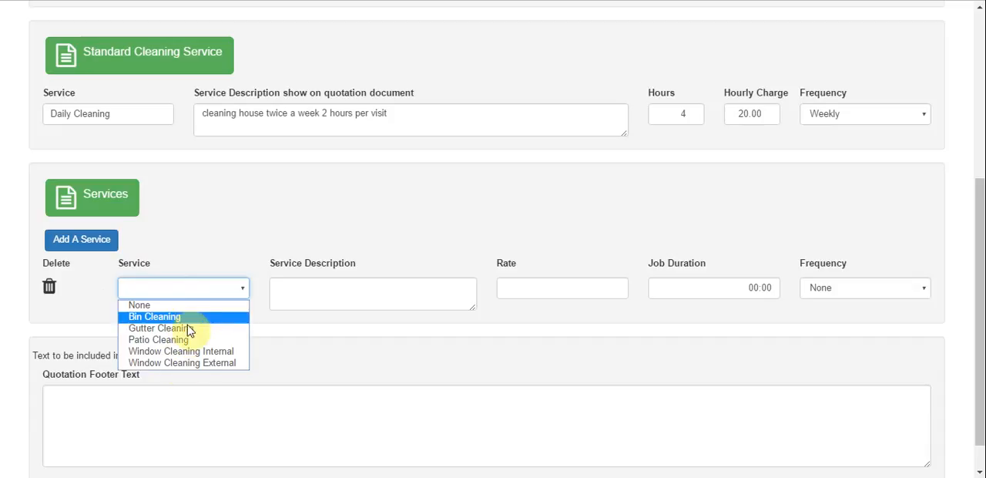
{"action": "left_click", "coordinate": [185, 363]}
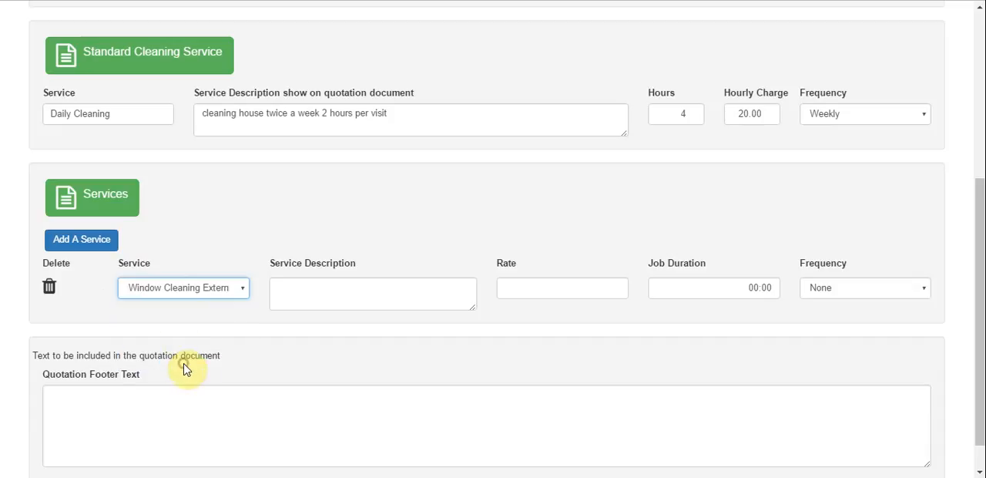
{"action": "left_click", "coordinate": [309, 300]}
{"action": "type", "text": "cl"}
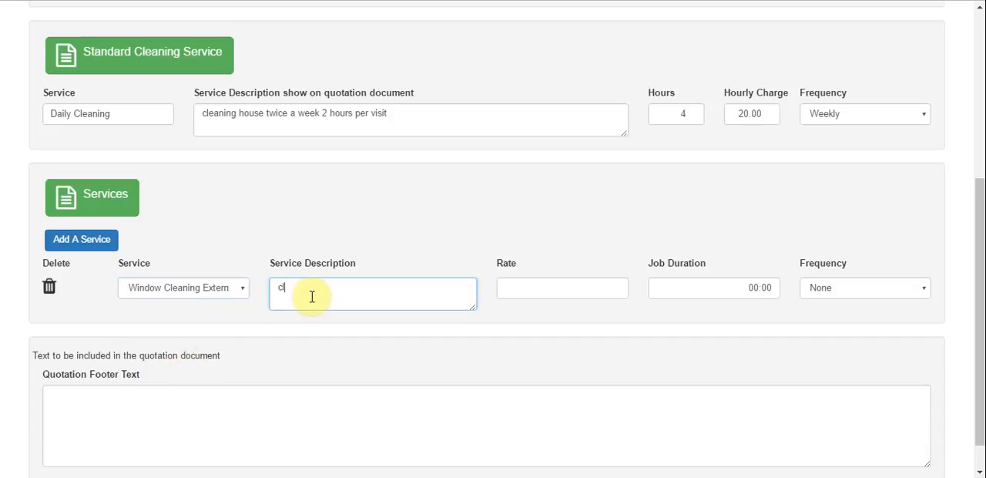
{"action": "type", "text": "ean all of the windows in the house."}
- Give the external window cleaning service a rate of 10, a job duration of 00:30 and a Monthly frequency
{"action": "left_click", "coordinate": [530, 289]}
{"action": "type", "text": "10"}
{"action": "left_click", "coordinate": [755, 285]}
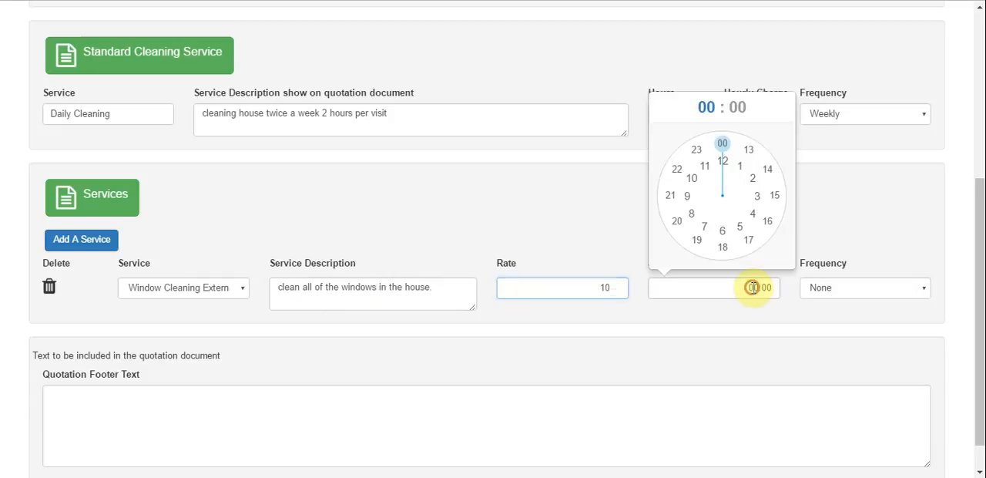
{"action": "left_click", "coordinate": [724, 145]}
{"action": "left_click", "coordinate": [721, 247]}
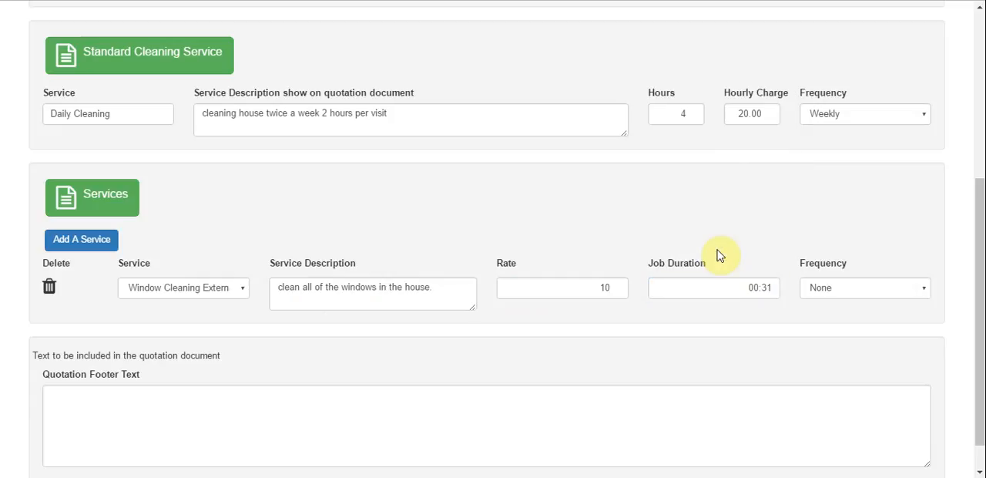
{"action": "left_click", "coordinate": [772, 289]}
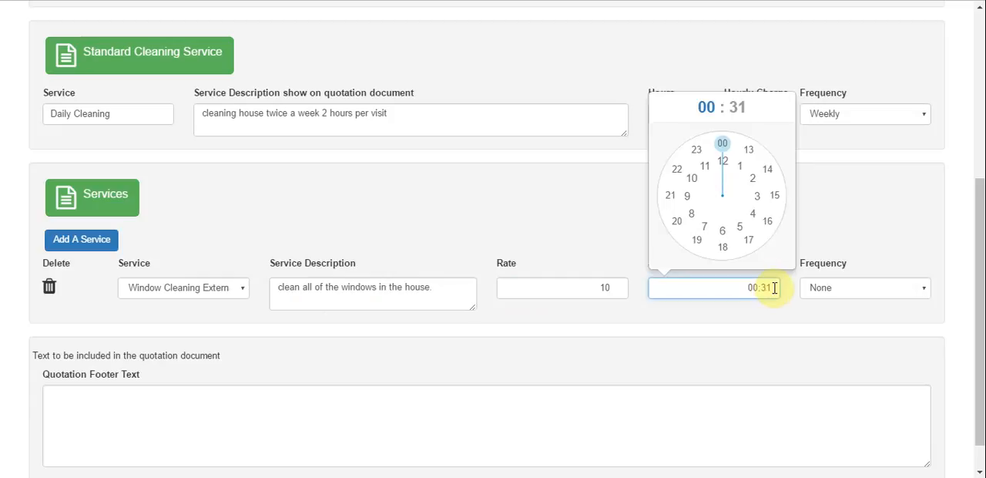
{"action": "left_click", "coordinate": [830, 290]}
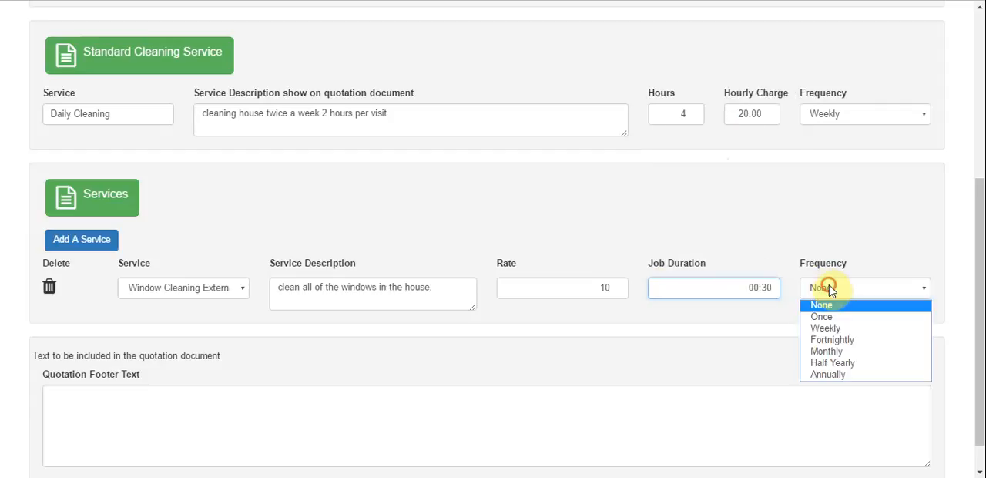
{"action": "left_click", "coordinate": [838, 352]}
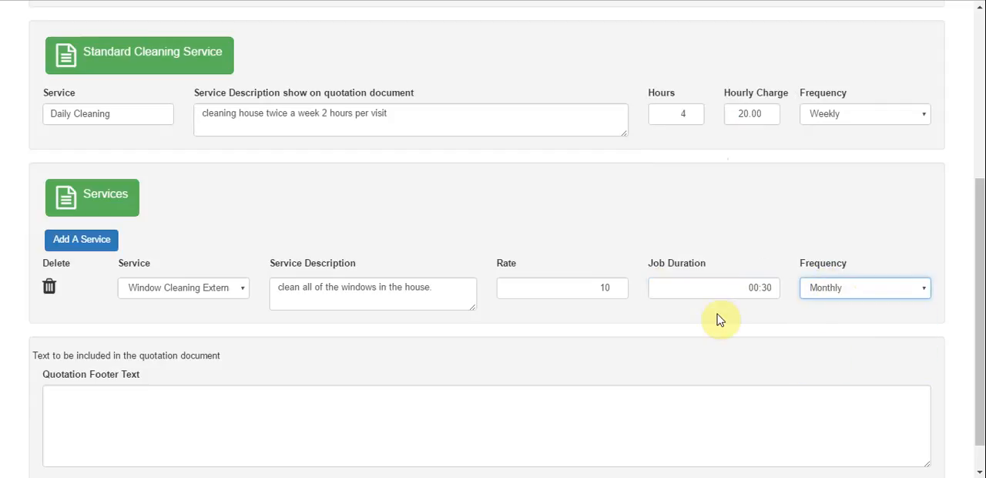
- Add a second service, Patio Cleaning, with the description "once every 6 months"
{"action": "left_click", "coordinate": [74, 241]}
{"action": "left_click", "coordinate": [196, 327]}
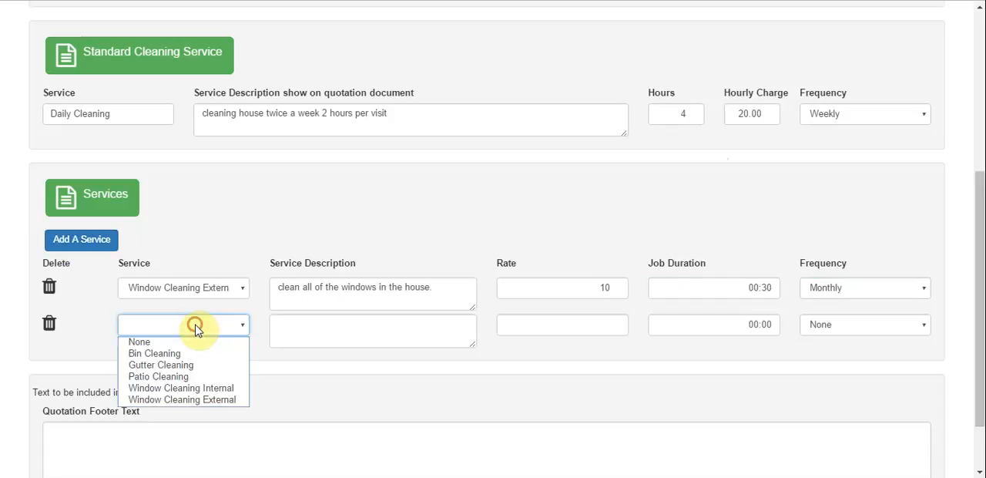
{"action": "left_click", "coordinate": [187, 376]}
{"action": "left_click", "coordinate": [303, 337]}
{"action": "type", "text": "once ever "}
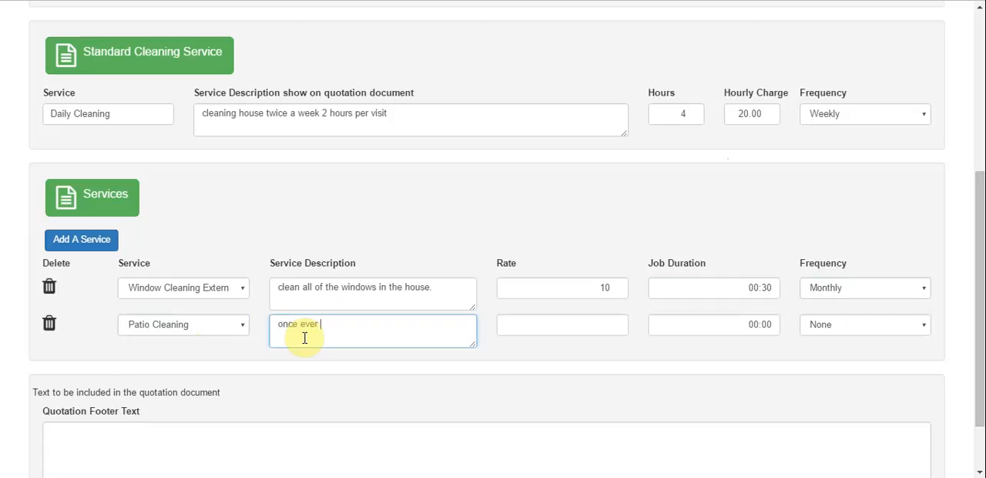
{"action": "type", "text": "y 6 months"}
- Give the patio cleaning service a rate of 30, a job duration of 01:00 and a Half Yearly frequency
{"action": "left_click", "coordinate": [610, 326]}
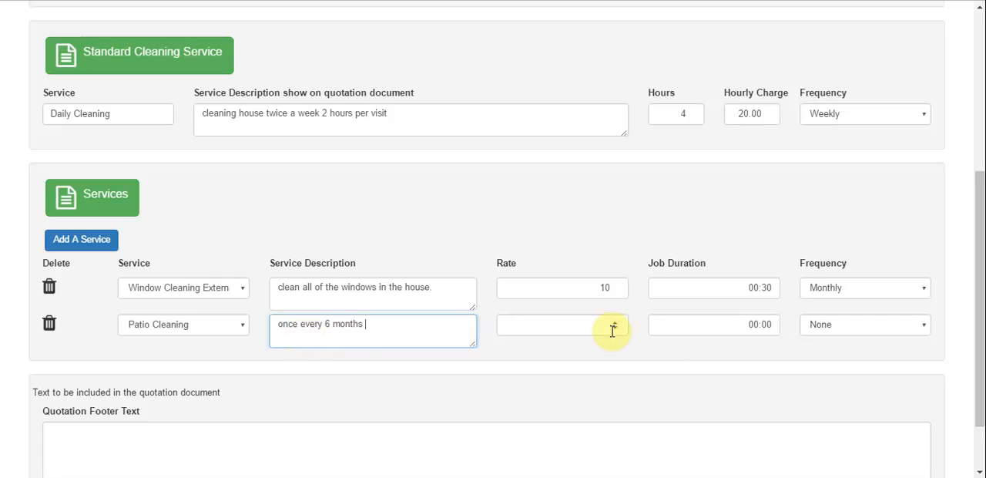
{"action": "type", "text": "30"}
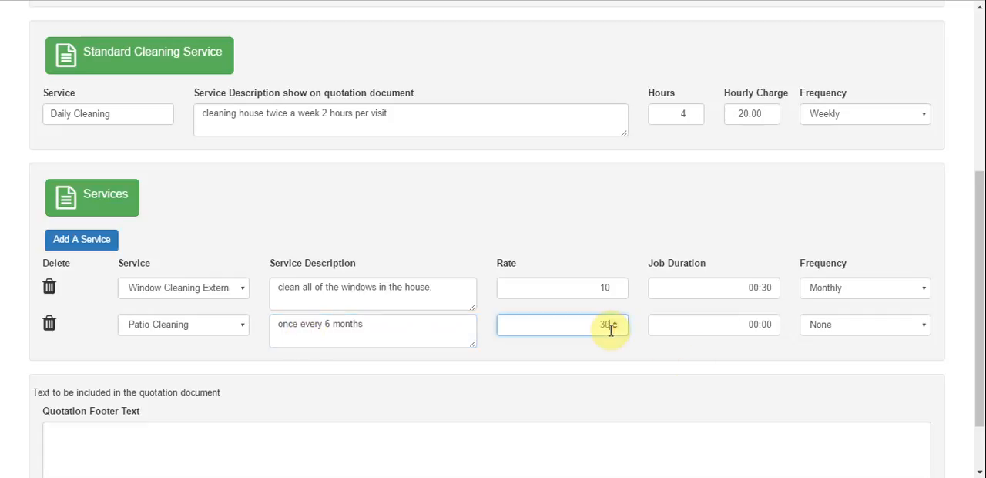
{"action": "left_click", "coordinate": [747, 323]}
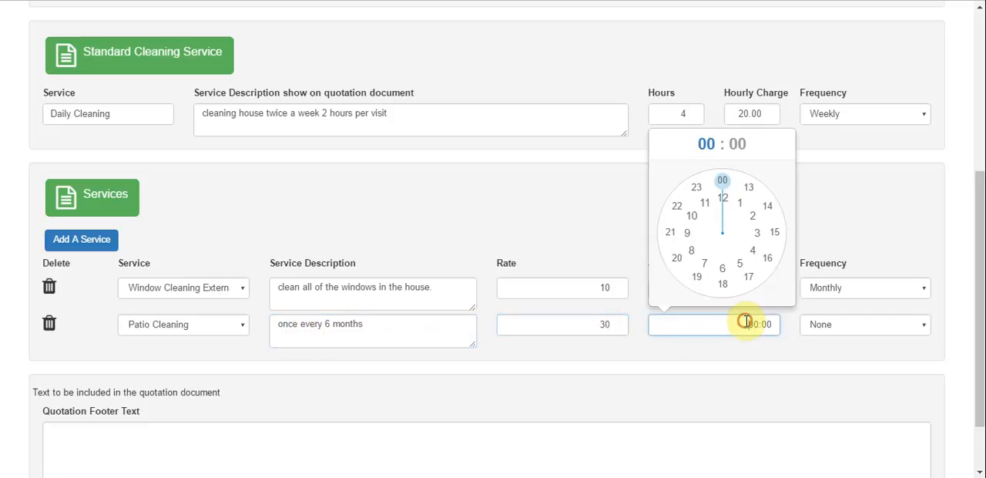
{"action": "left_click", "coordinate": [738, 206]}
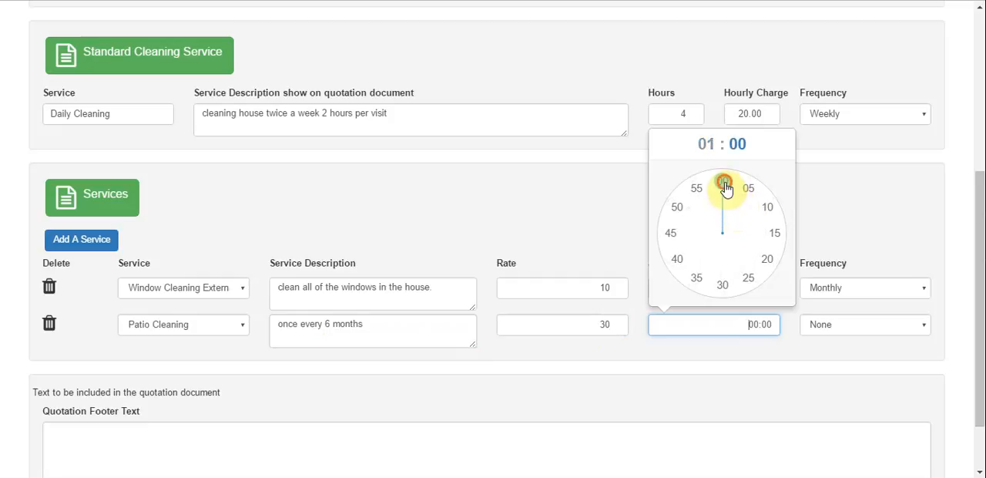
{"action": "left_click", "coordinate": [727, 186]}
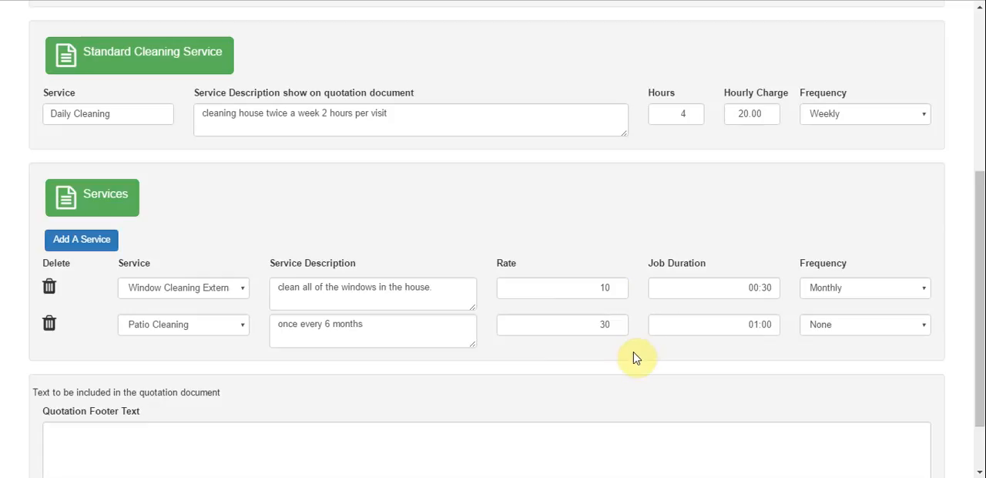
{"action": "left_click", "coordinate": [860, 325]}
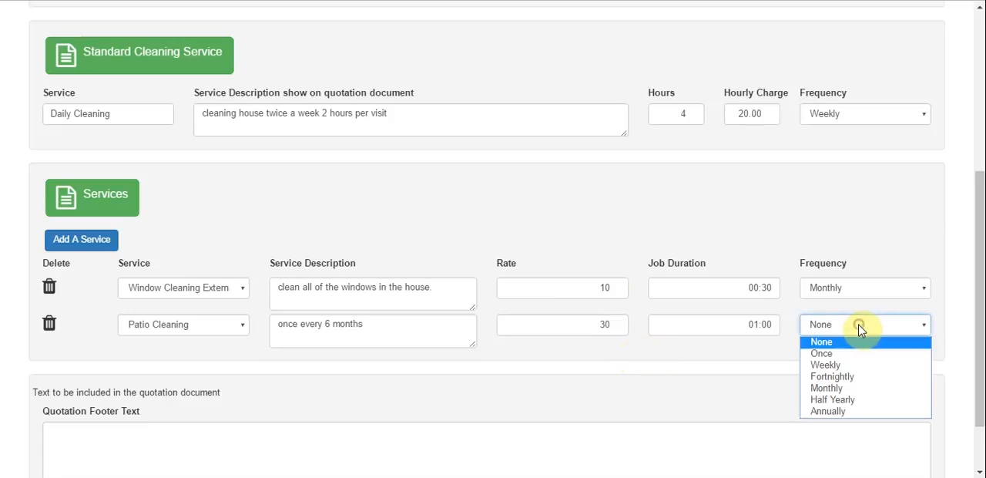
{"action": "left_click", "coordinate": [848, 399]}
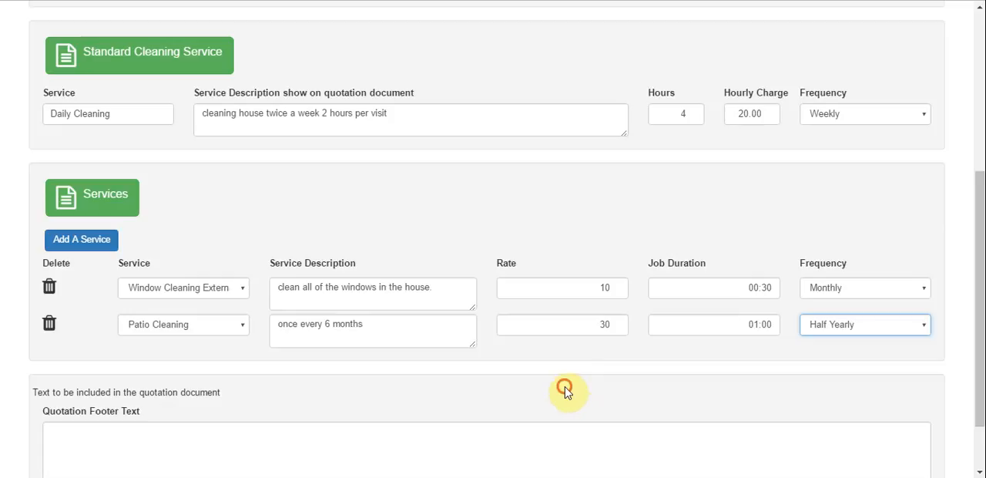
- Enter the quotation footer text "Many thanks for giving us the opportunity quote." and save the quotation details
{"action": "scroll", "coordinate": [566, 392], "scroll_direction": "down", "scroll_amount": 1}
{"action": "left_click", "coordinate": [512, 375]}
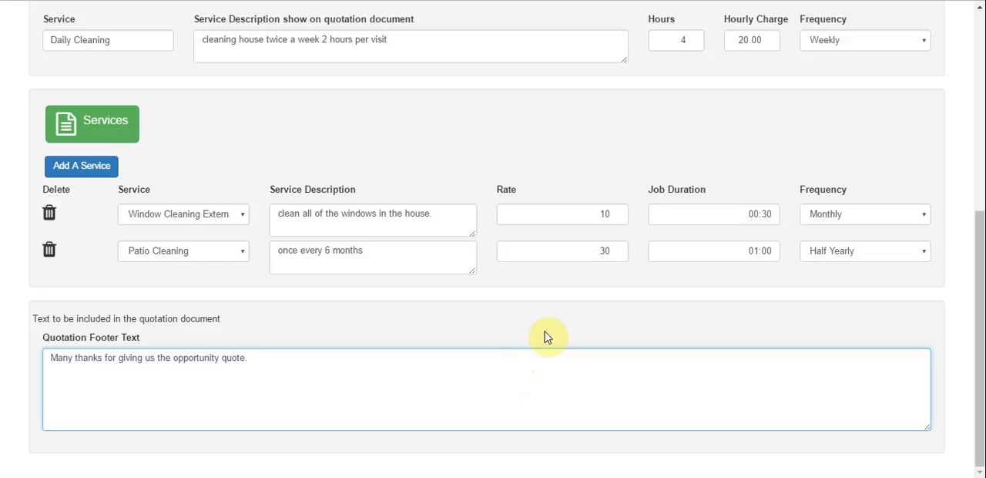
{"action": "scroll", "coordinate": [549, 332], "scroll_direction": "up", "scroll_amount": 5}
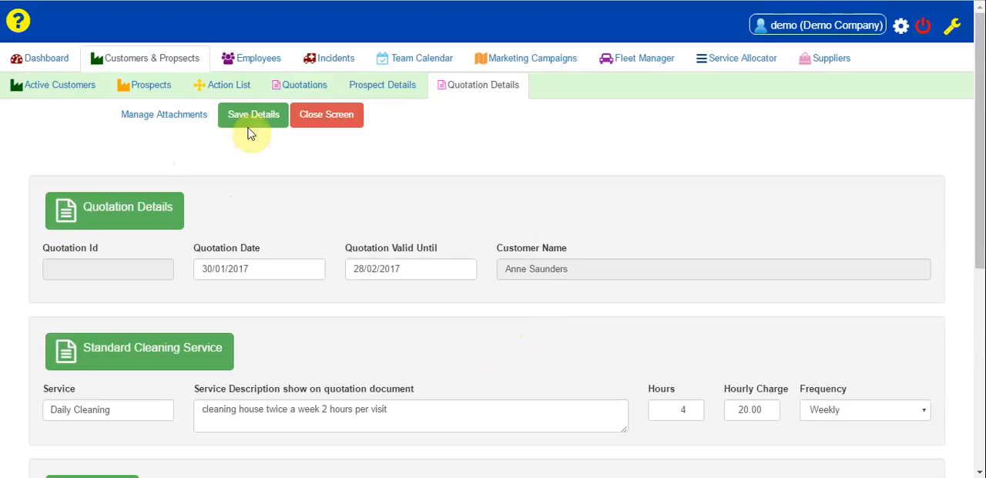
{"action": "left_click", "coordinate": [259, 117]}
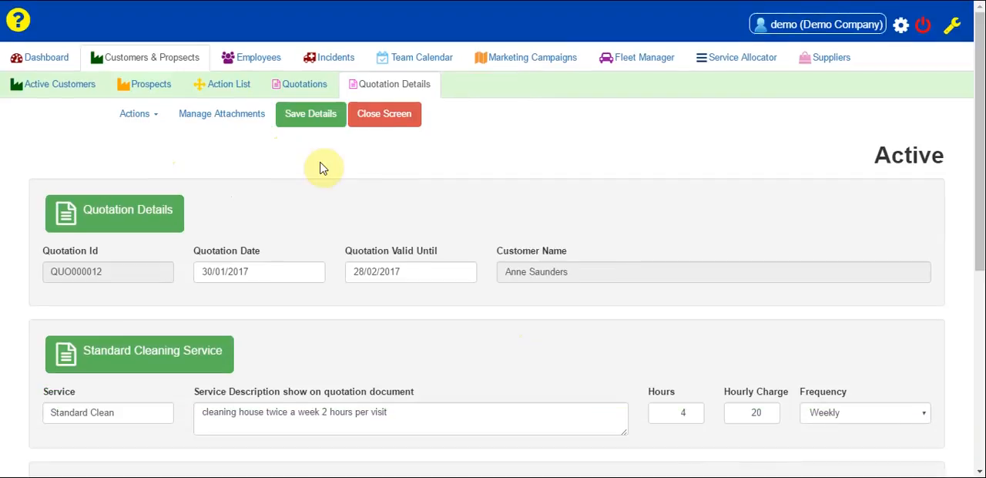
- Print the quotation as a PDF, read through the document from header to footer text, and close it
{"action": "left_click", "coordinate": [140, 115]}
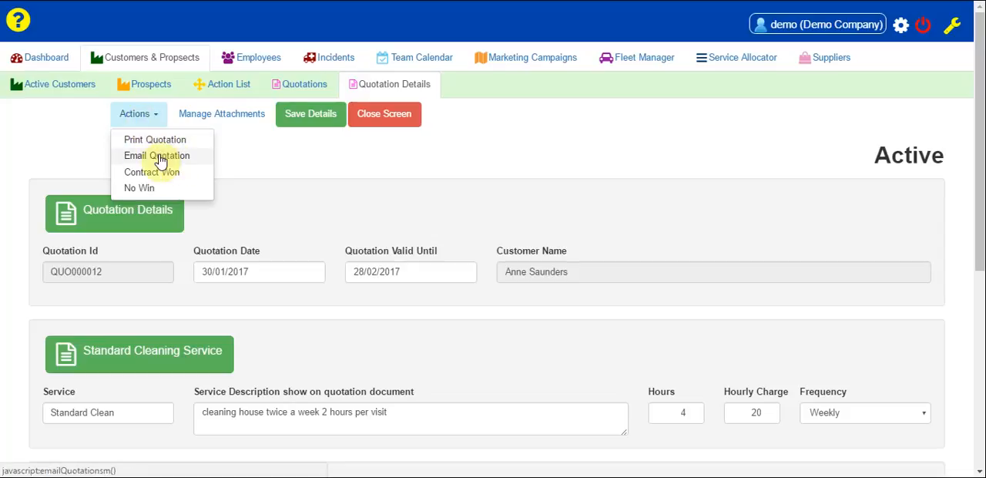
{"action": "left_click", "coordinate": [161, 140]}
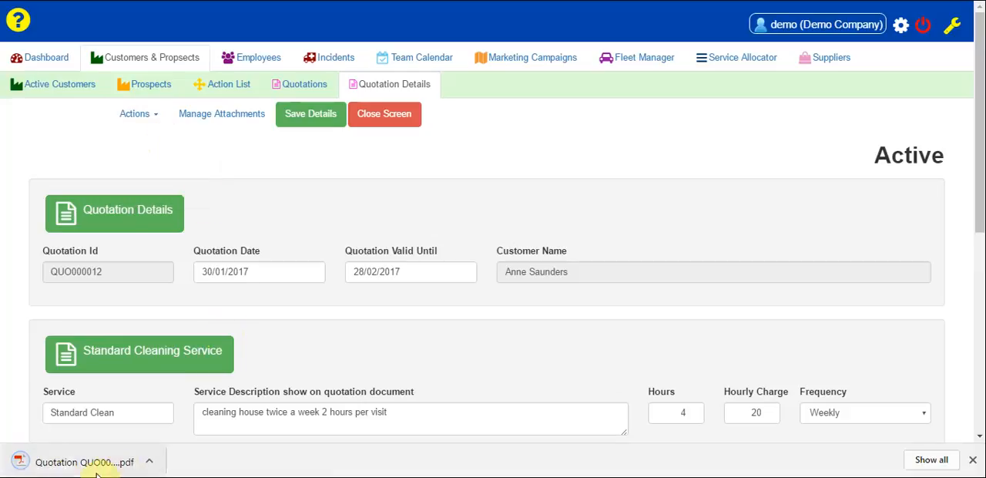
{"action": "left_click", "coordinate": [72, 463]}
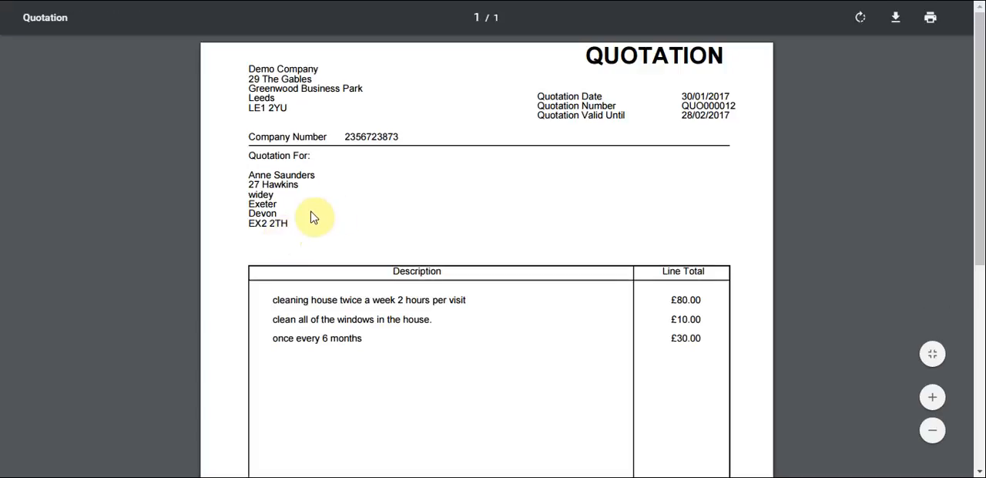
{"action": "scroll", "coordinate": [342, 213], "scroll_direction": "down", "scroll_amount": 3}
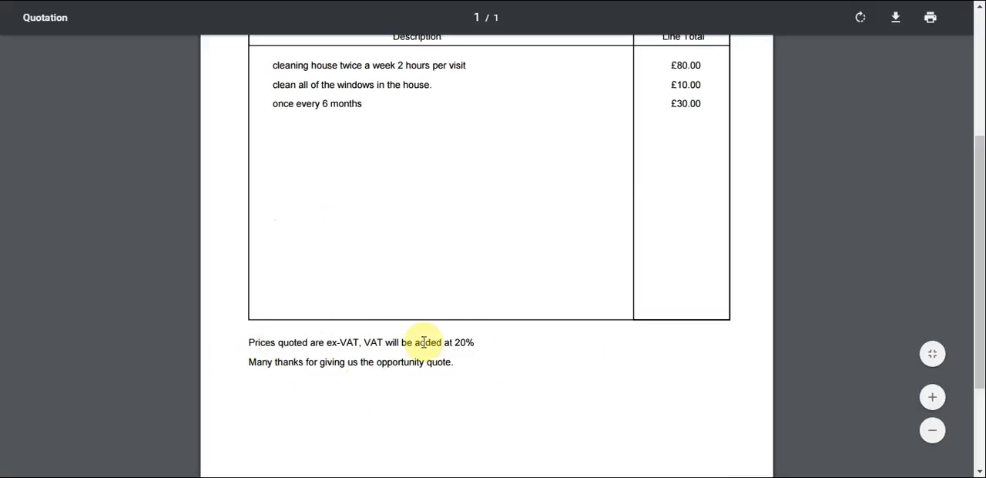
{"action": "scroll", "coordinate": [424, 342], "scroll_direction": "up", "scroll_amount": 3}
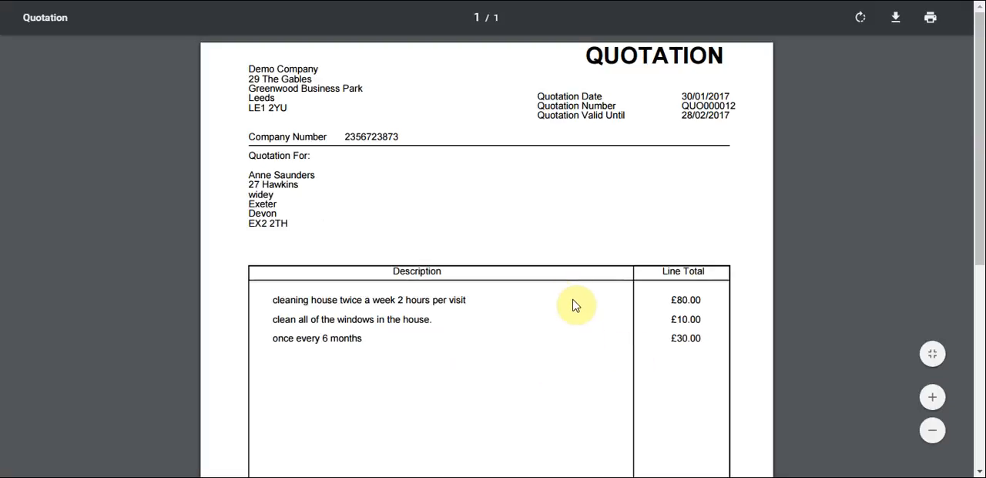
{"action": "key", "text": "ctrl+w"}
- View the email form for sending the quotation and close it without sending
{"action": "left_click", "coordinate": [144, 118]}
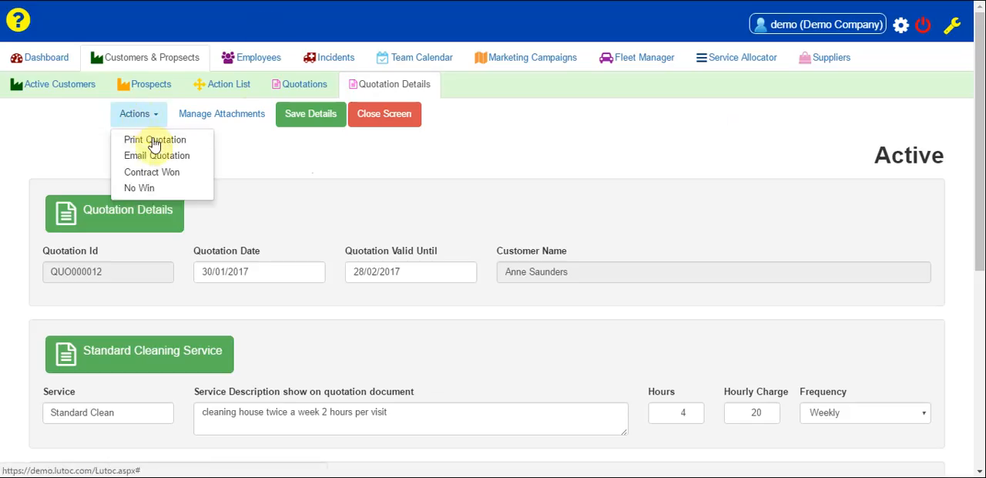
{"action": "left_click", "coordinate": [156, 156]}
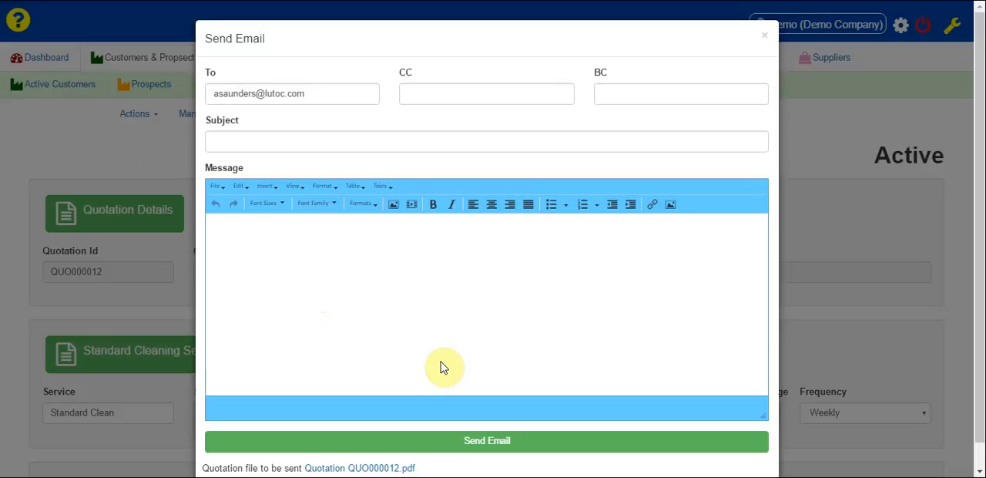
{"action": "left_click", "coordinate": [764, 36]}
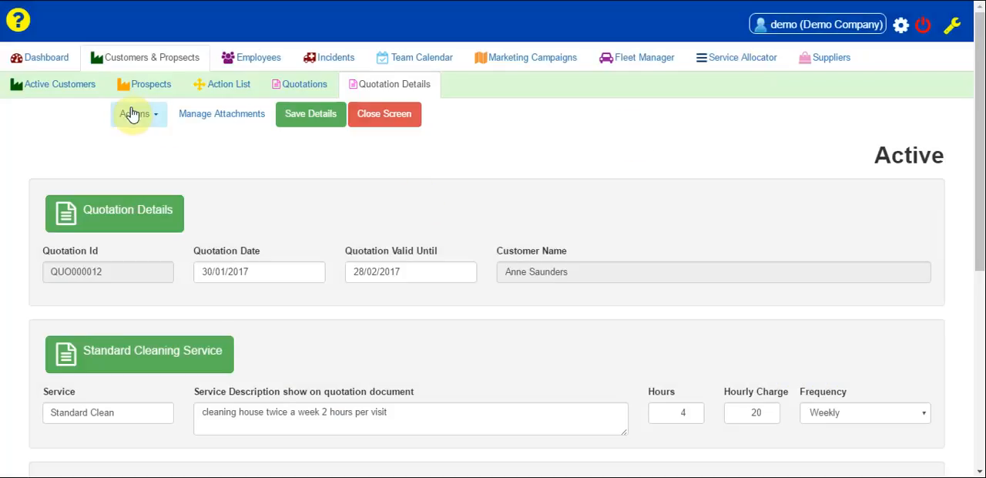
- Start marking the quotation as Contract Won, with a contract start date of 06/02/2017
{"action": "left_click", "coordinate": [132, 114]}
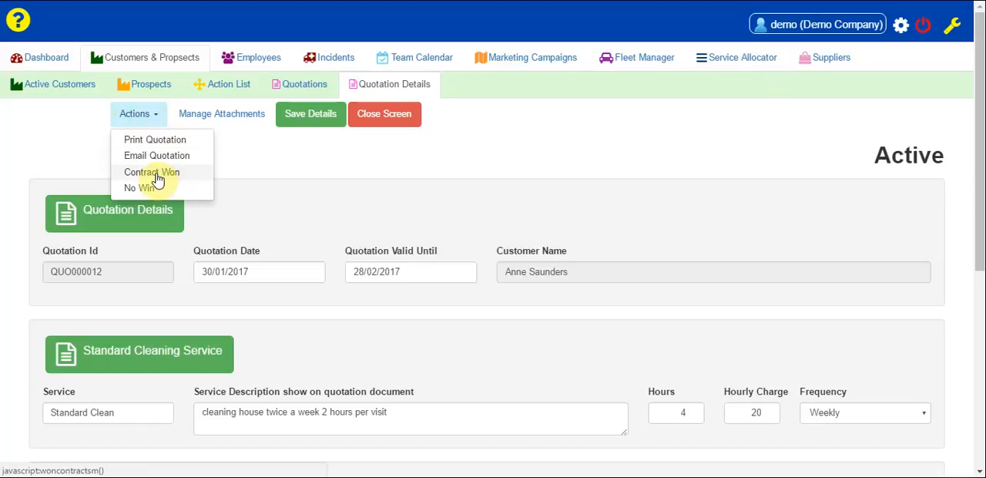
{"action": "left_click", "coordinate": [154, 174]}
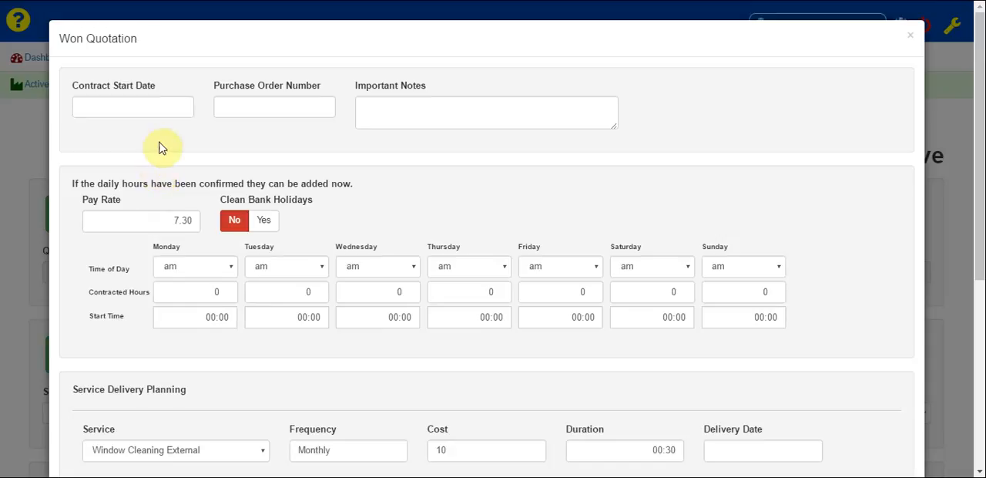
{"action": "left_click", "coordinate": [116, 108]}
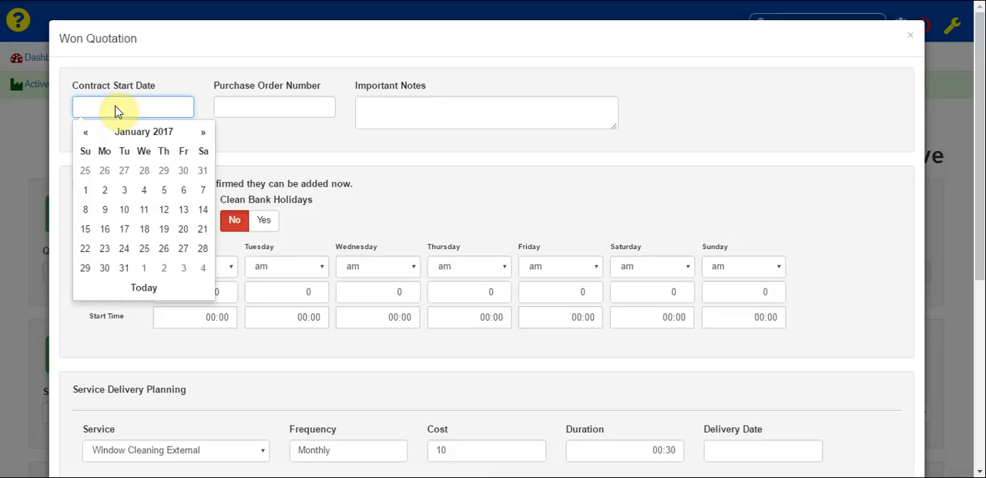
{"action": "left_click", "coordinate": [203, 134]}
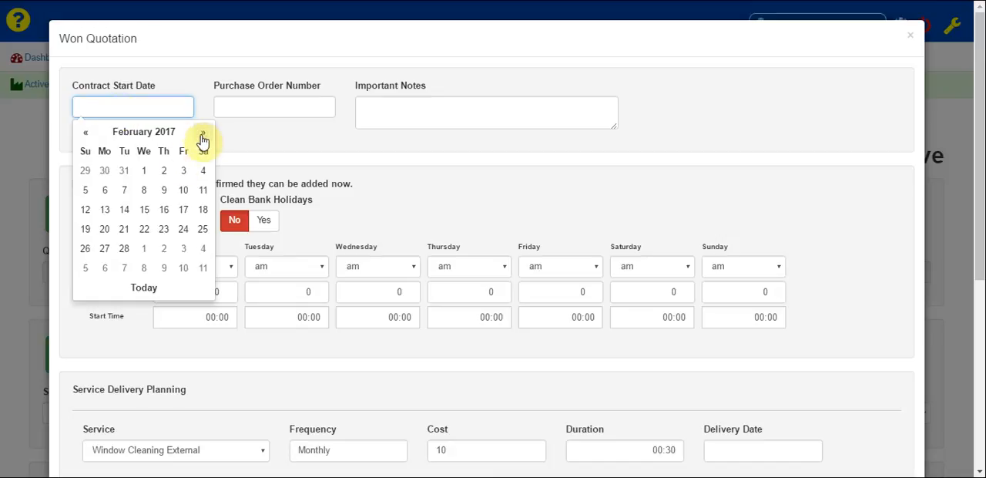
{"action": "left_click", "coordinate": [104, 191]}
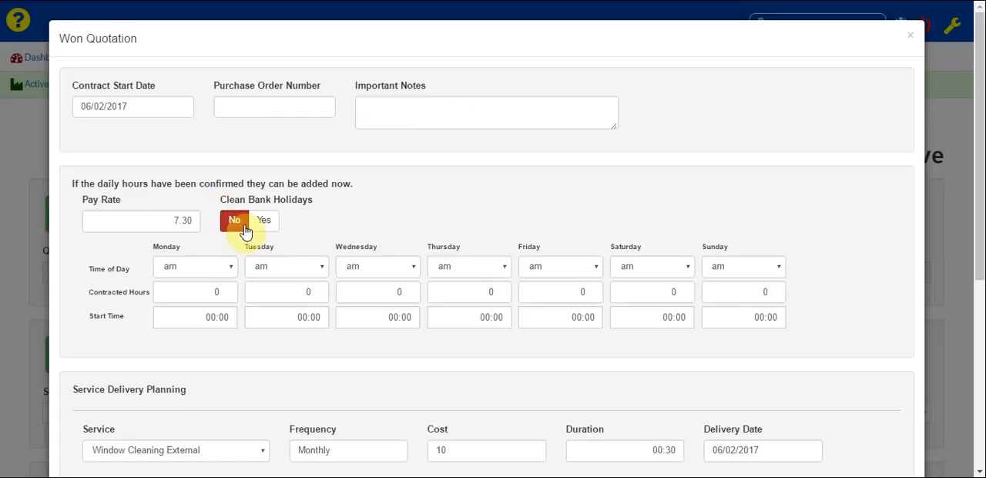
- Set the contracted hours to 2 for both Monday and Thursday
{"action": "left_click", "coordinate": [210, 291]}
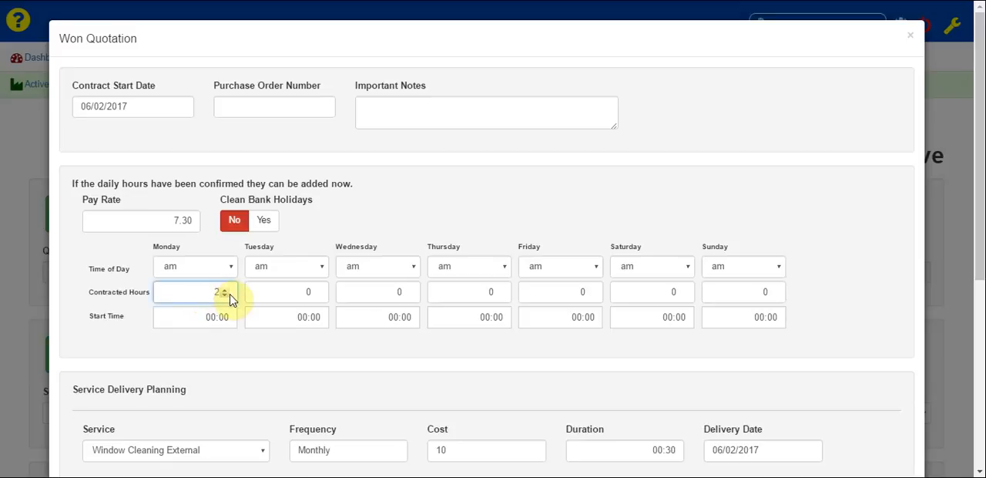
{"action": "left_click", "coordinate": [478, 292]}
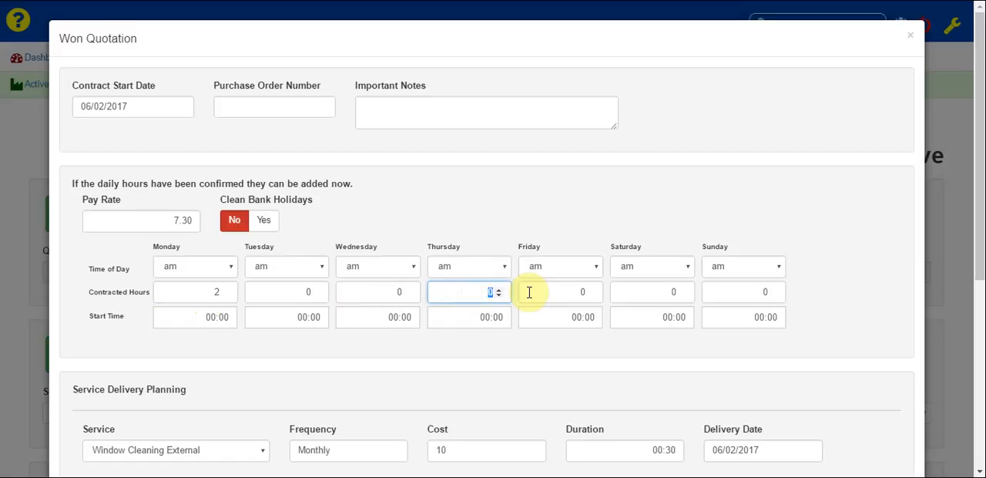
{"action": "type", "text": "2"}
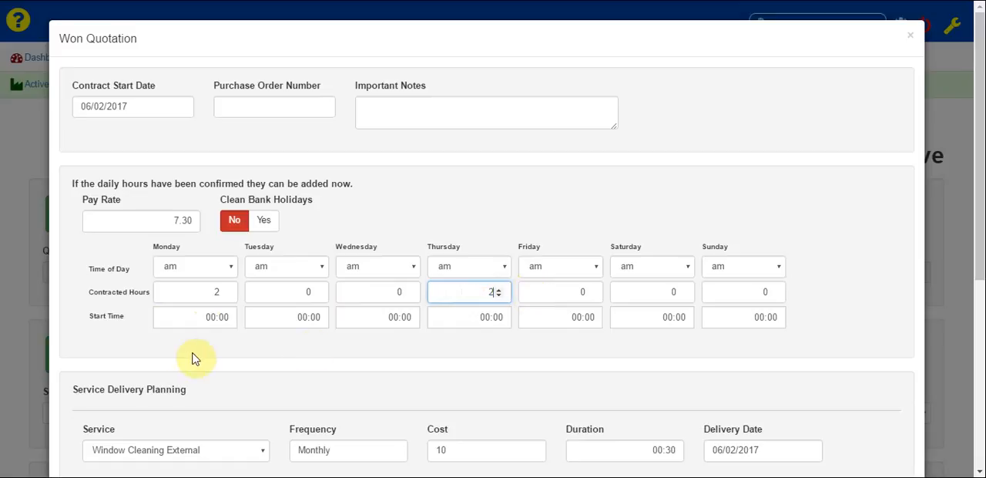
- Set the start time to 10:00 for both Monday and Thursday
{"action": "left_click", "coordinate": [195, 318]}
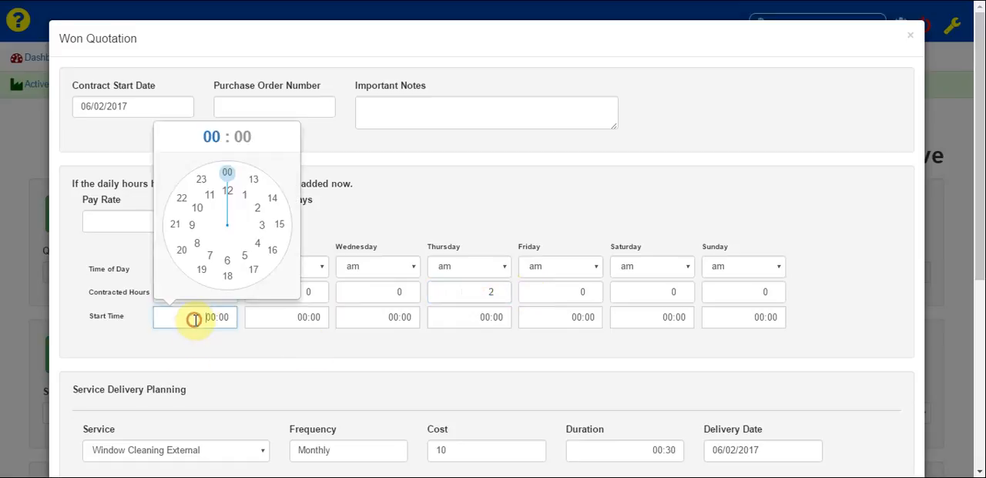
{"action": "left_click", "coordinate": [202, 214]}
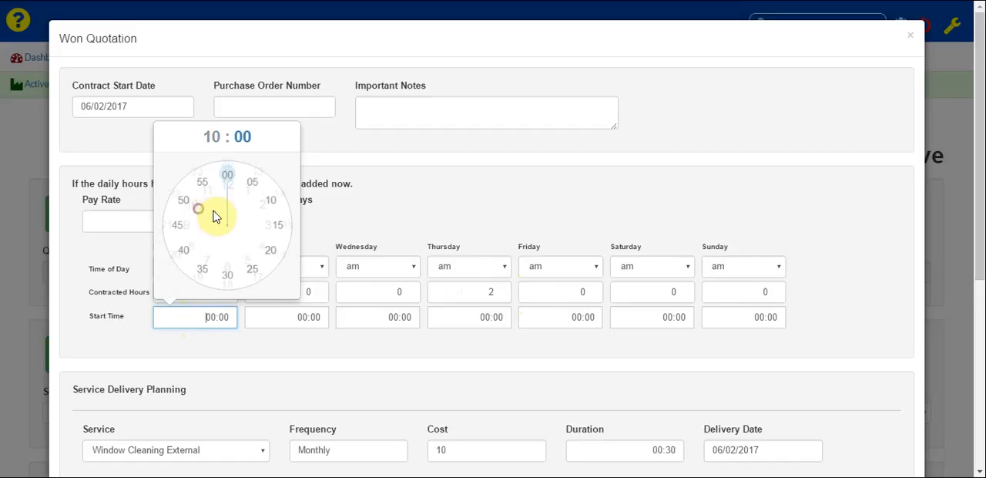
{"action": "left_click", "coordinate": [227, 175]}
{"action": "left_click", "coordinate": [479, 320]}
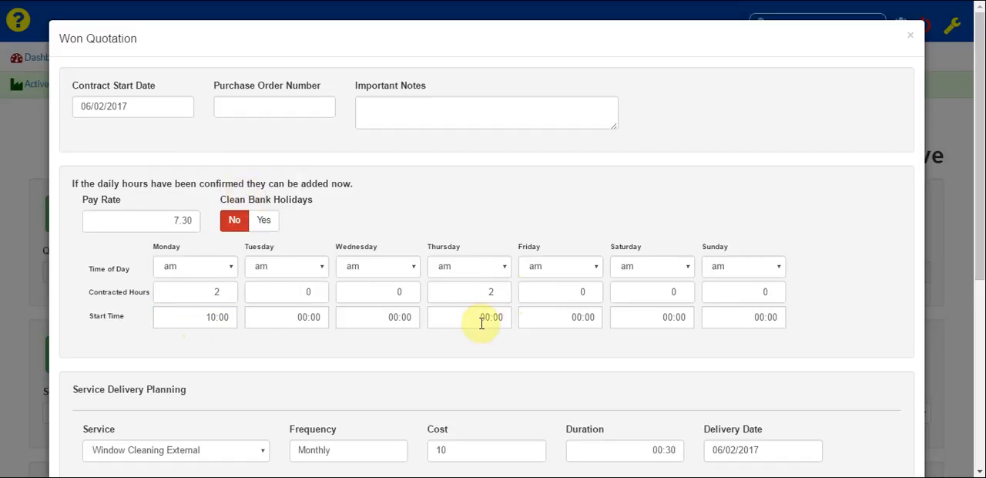
{"action": "left_click", "coordinate": [474, 215]}
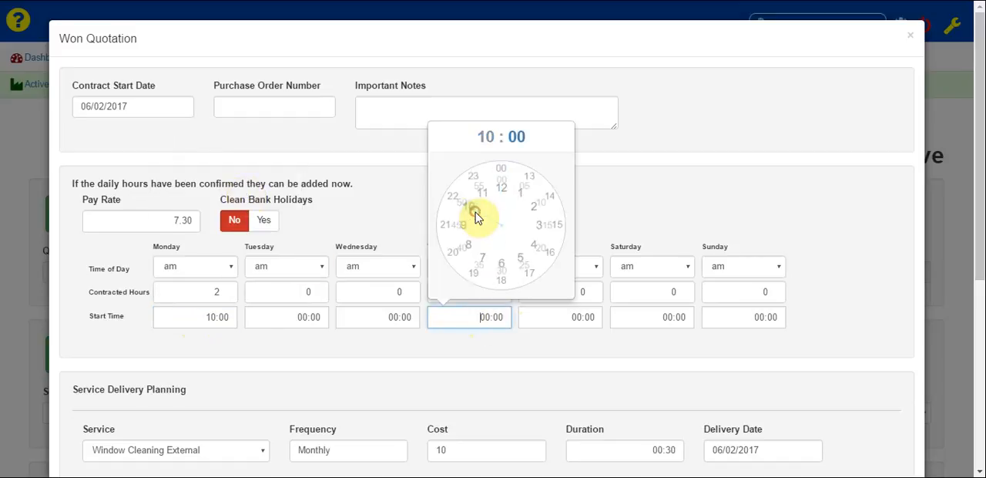
{"action": "left_click", "coordinate": [502, 175]}
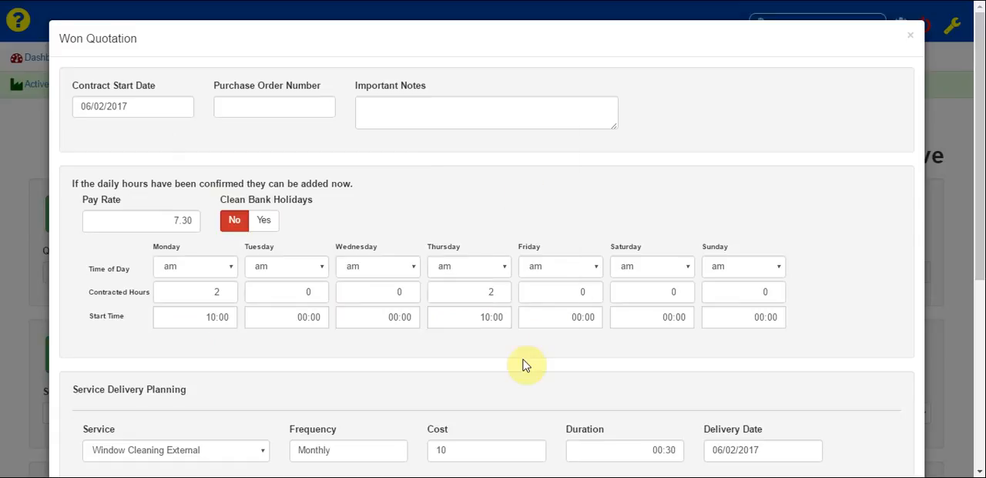
- Allocate the external window cleaning and patio cleaning services to the same employee and confirm the contract as won
{"action": "left_click_drag", "start_coordinate": [977, 185], "coordinate": [966, 323]}
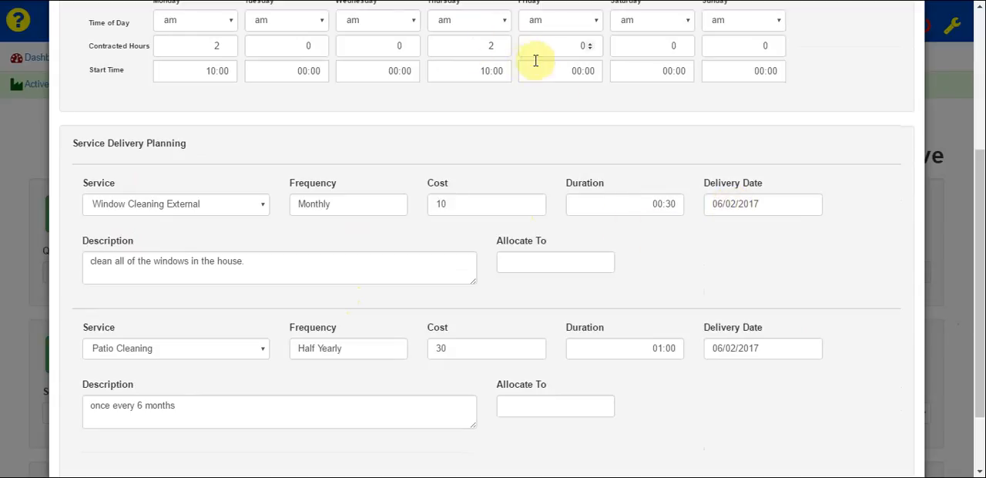
{"action": "left_click", "coordinate": [555, 265]}
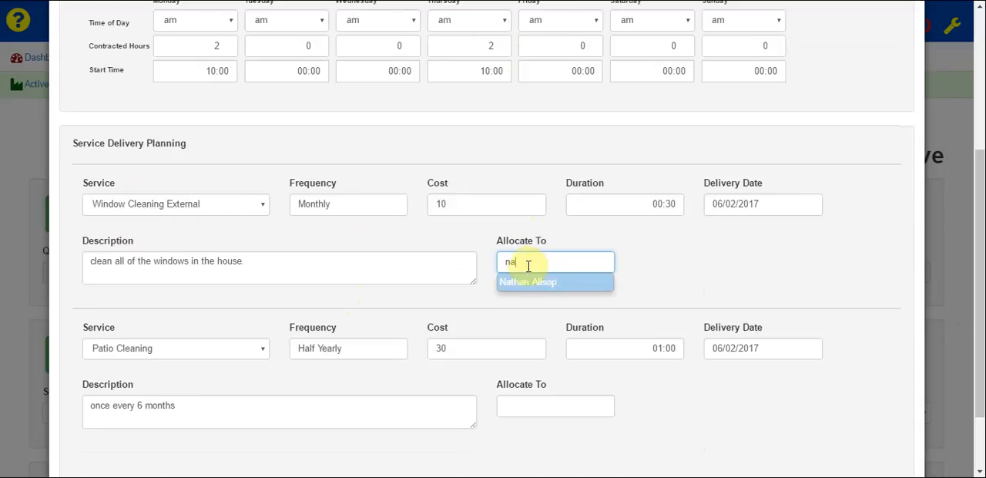
{"action": "left_click", "coordinate": [524, 282]}
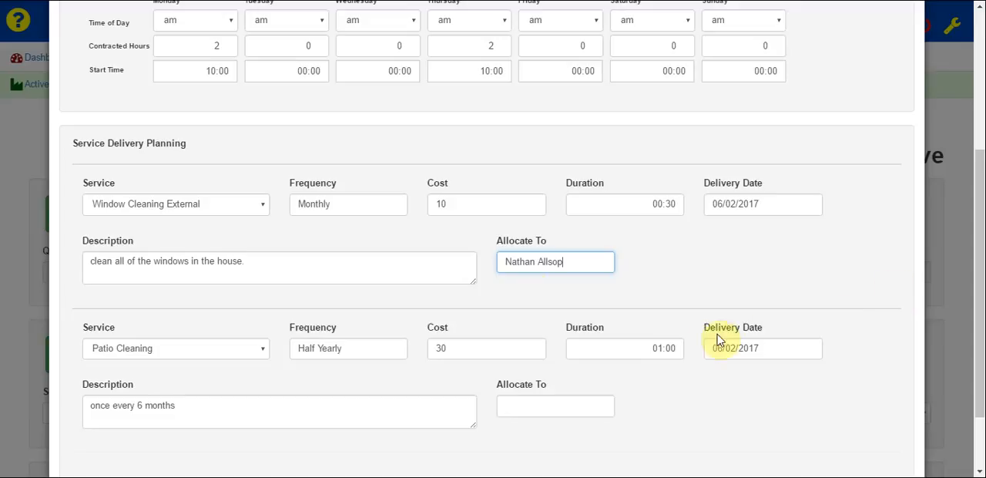
{"action": "left_click", "coordinate": [550, 400]}
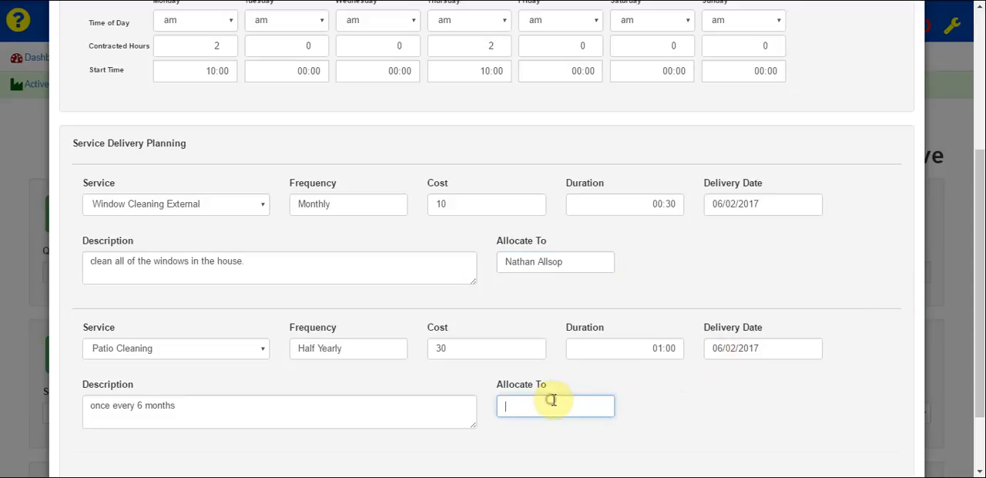
{"action": "type", "text": "nath"}
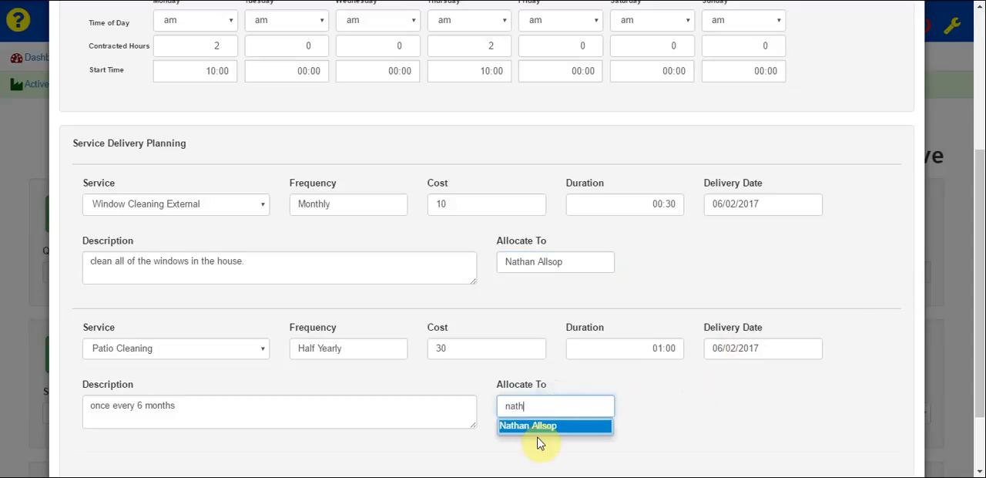
{"action": "left_click", "coordinate": [538, 432]}
{"action": "scroll", "coordinate": [978, 297], "scroll_direction": "down", "scroll_amount": 2}
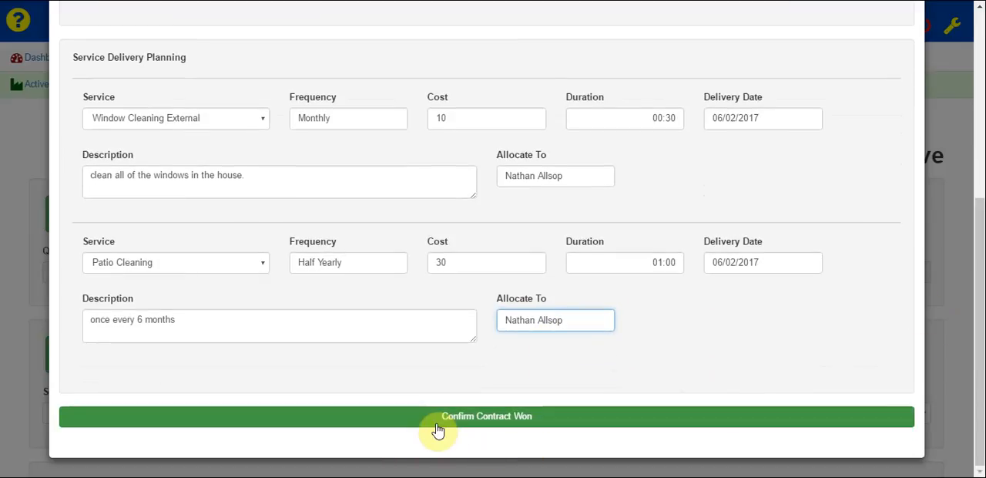
{"action": "left_click", "coordinate": [485, 420]}
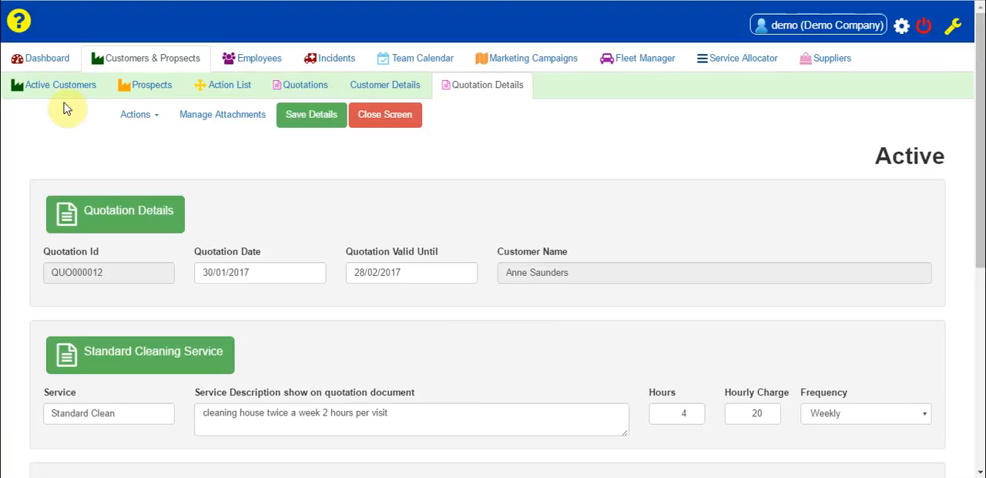
- Open the won customer's record from the active customers and view its quotations and customer schedule
{"action": "left_click", "coordinate": [64, 93]}
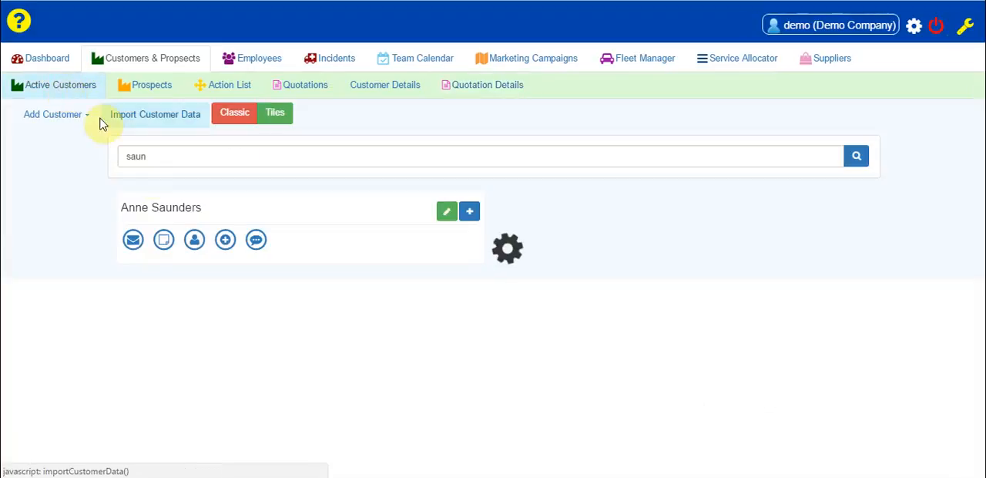
{"action": "left_click", "coordinate": [167, 214]}
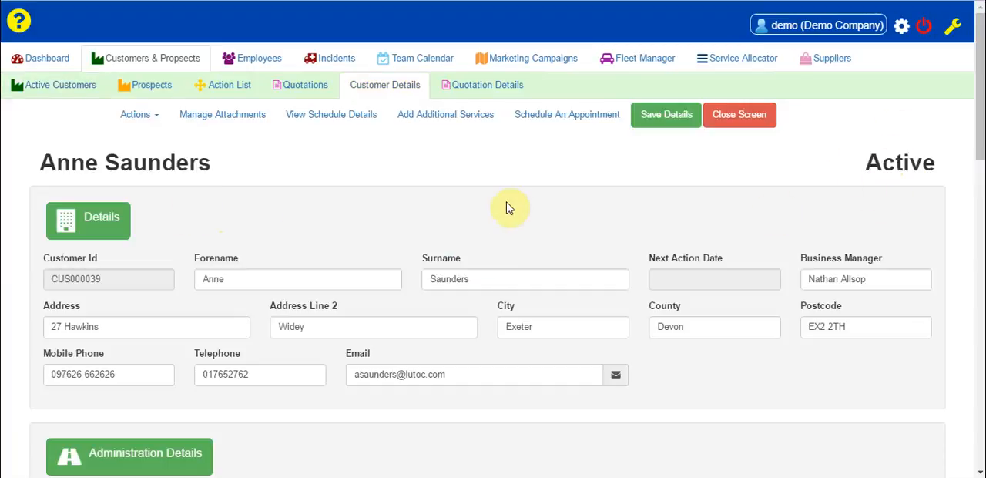
{"action": "scroll", "coordinate": [508, 208], "scroll_direction": "down", "scroll_amount": 5}
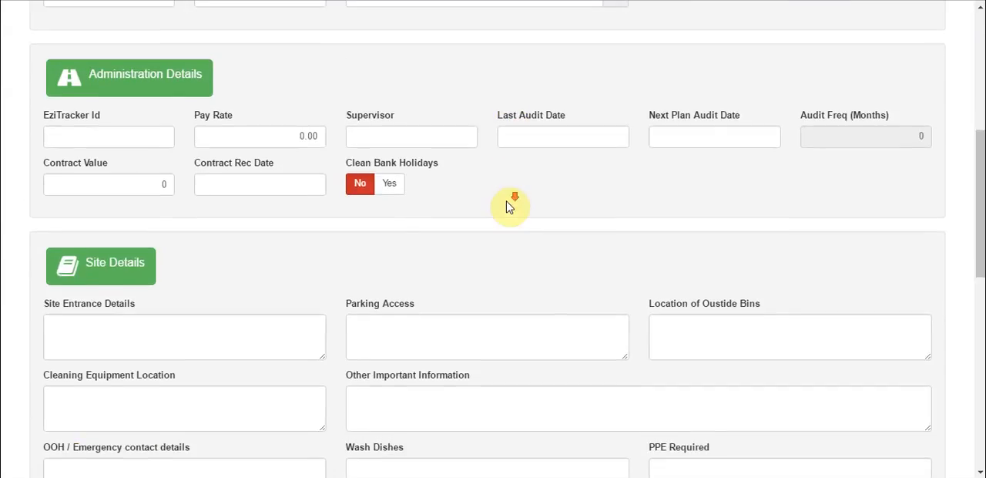
{"action": "scroll", "coordinate": [508, 208], "scroll_direction": "down", "scroll_amount": 8}
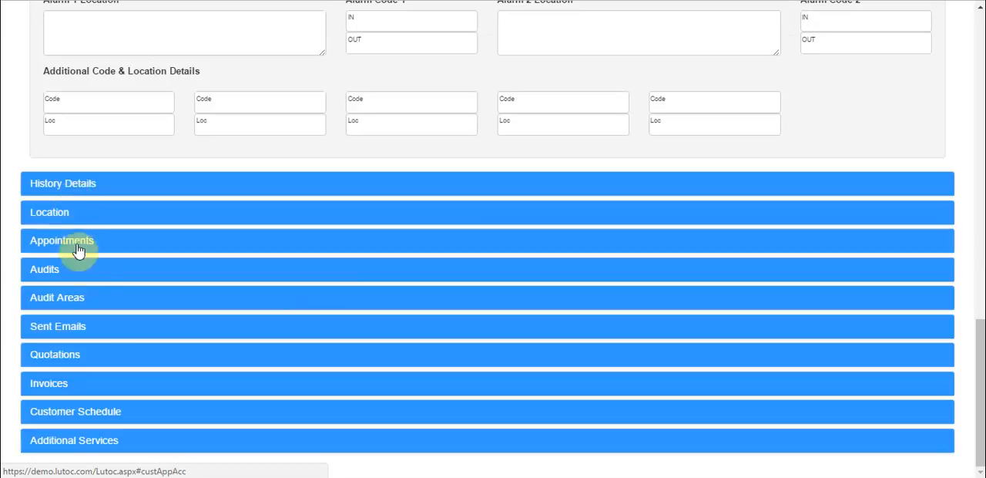
{"action": "left_click", "coordinate": [61, 360]}
{"action": "scroll", "coordinate": [64, 354], "scroll_direction": "down", "scroll_amount": 3}
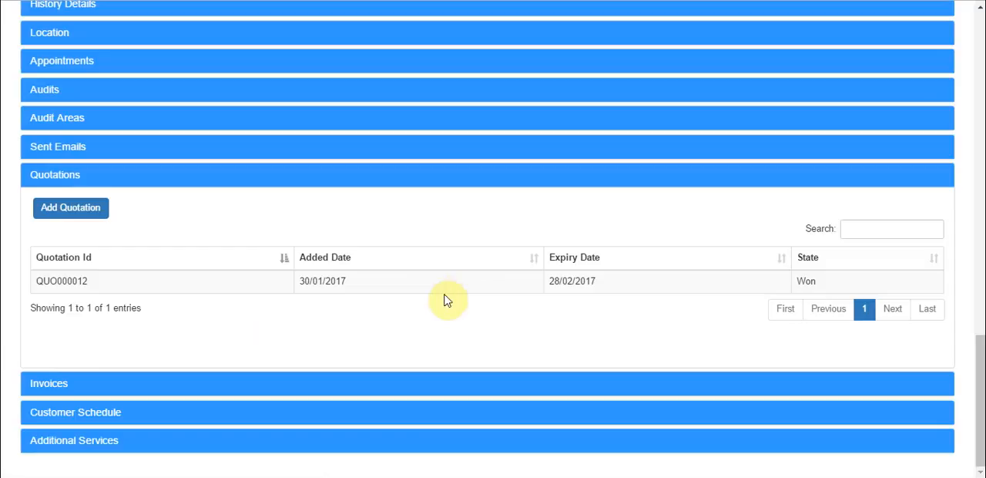
{"action": "left_click", "coordinate": [96, 414]}
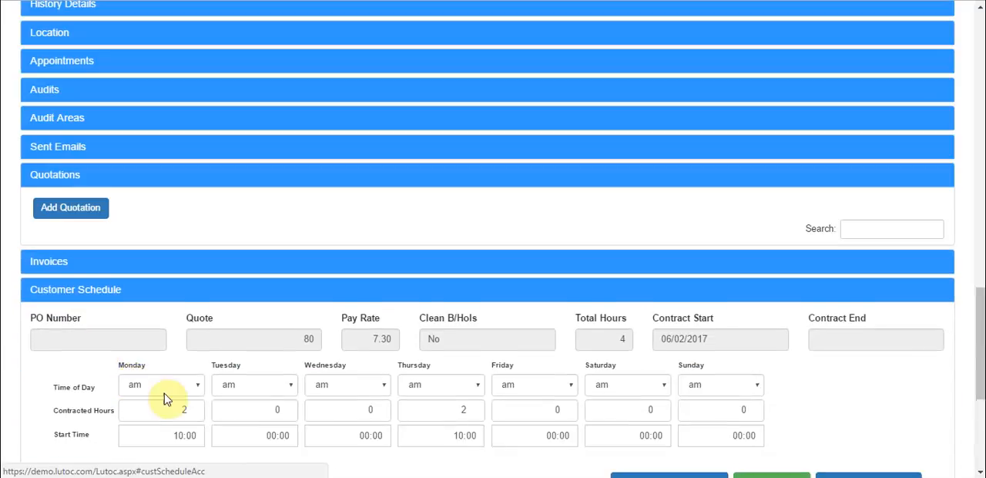